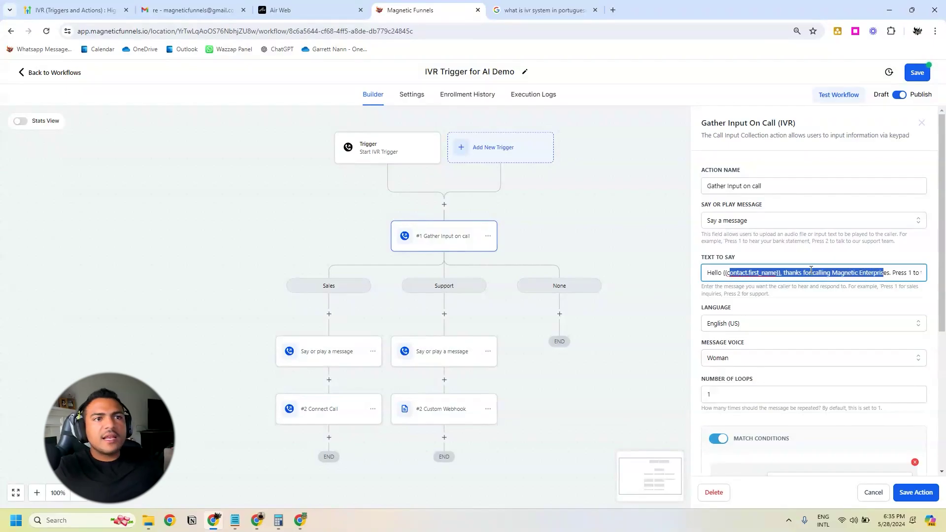
Examine the spoken greeting in the Gather Input on call action, from the contact first-name variable through the sales and support keypad options
left_click(740, 274)
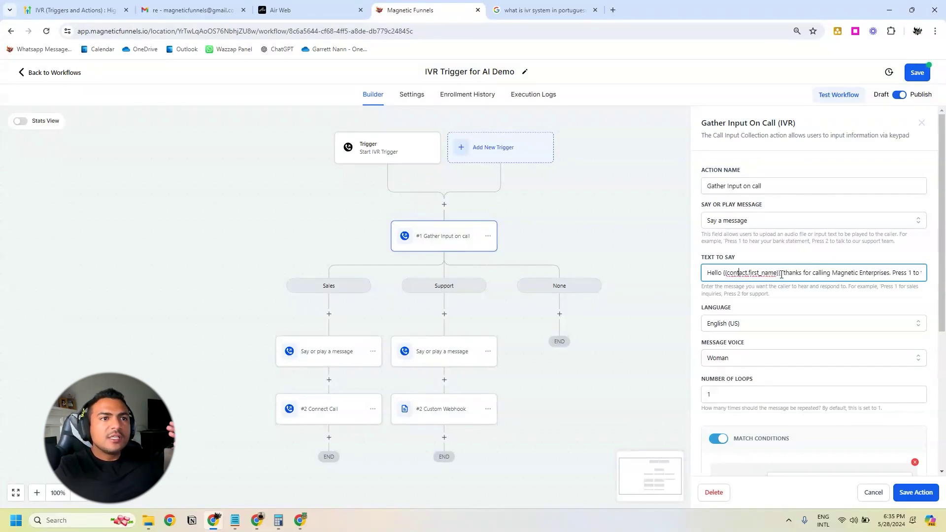
left_click_drag(782, 275, 723, 273)
left_click(738, 273)
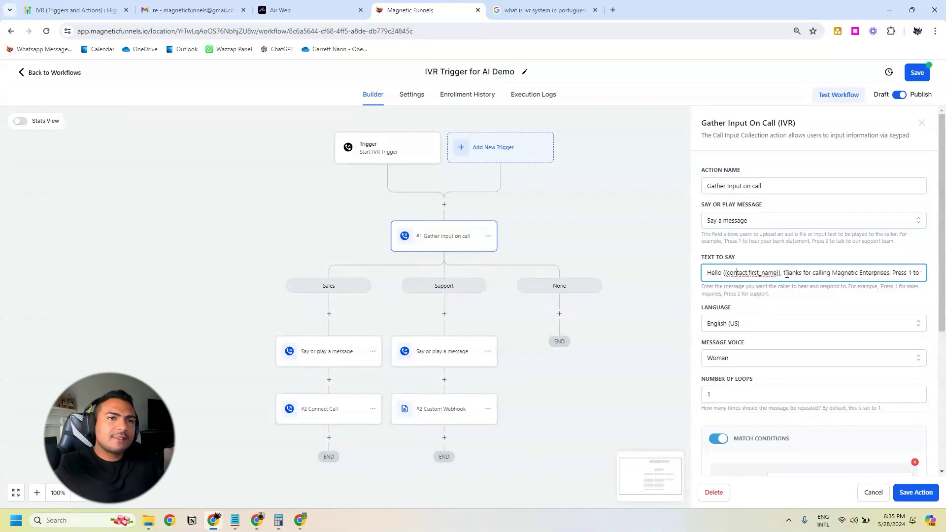
key("ctrl+shift+Right")
key("ctrl+shift+Right")
key("ctrl+shift+Right")
key("ctrl+shift+Right")
key("ctrl+shift+Right")
key("ctrl+shift+Right")
key("ctrl+shift+Right")
key("ctrl+shift+Right")
key("ctrl+shift+Right")
key("ctrl+shift+Right")
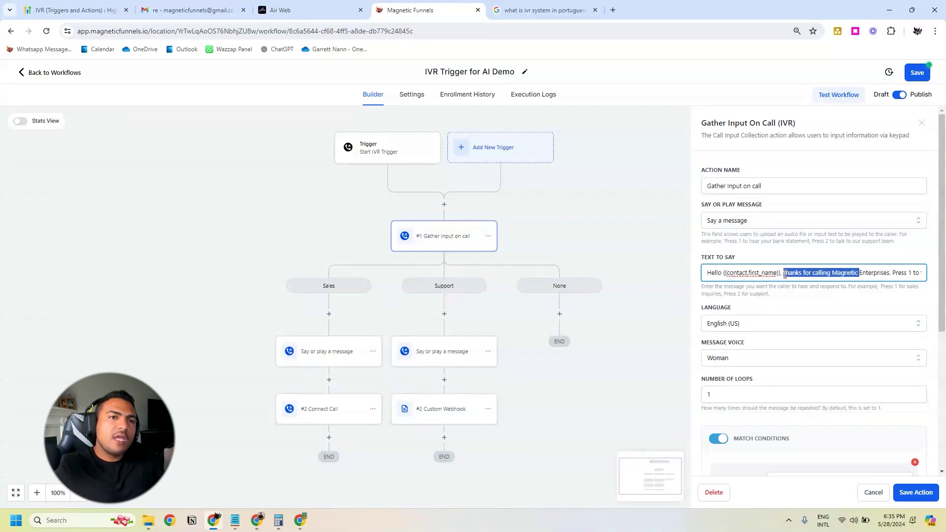
key("ctrl+shift+Right")
key("ctrl+shift+Right")
key("ctrl+shift+Right")
key("ctrl+shift+Right")
key("ctrl+shift+Right")
key("ctrl+shift+Right")
key("ctrl+shift+Right")
key("ctrl+shift+Right")
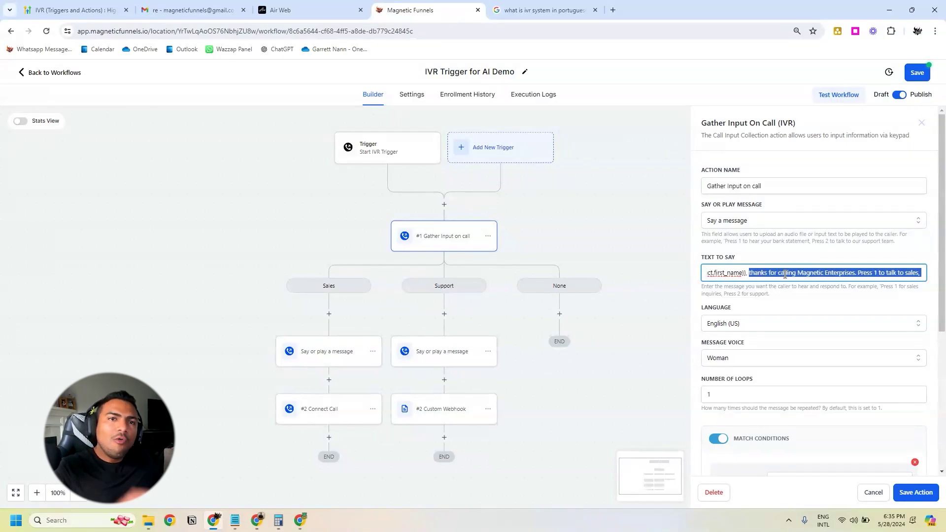
left_click(785, 273)
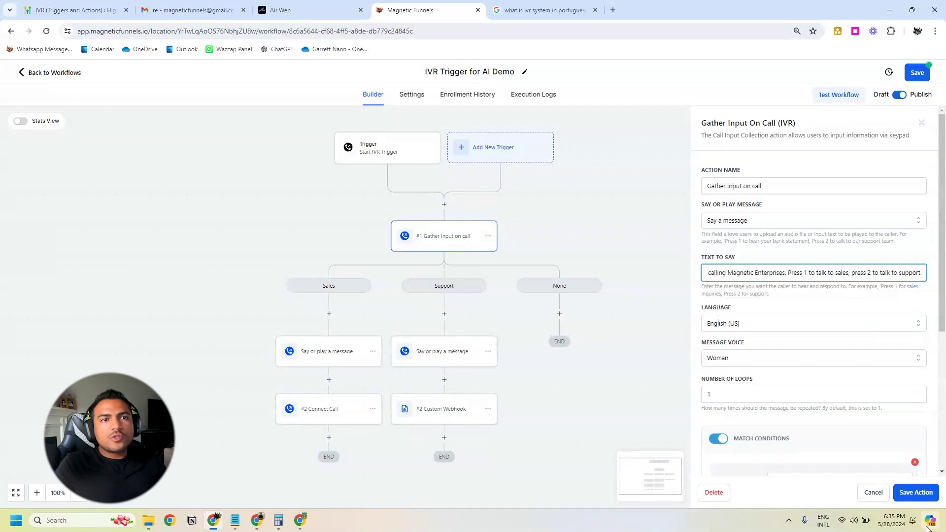
Save the Gather Input on call action and the whole IVR workflow
left_click(916, 492)
left_click(918, 73)
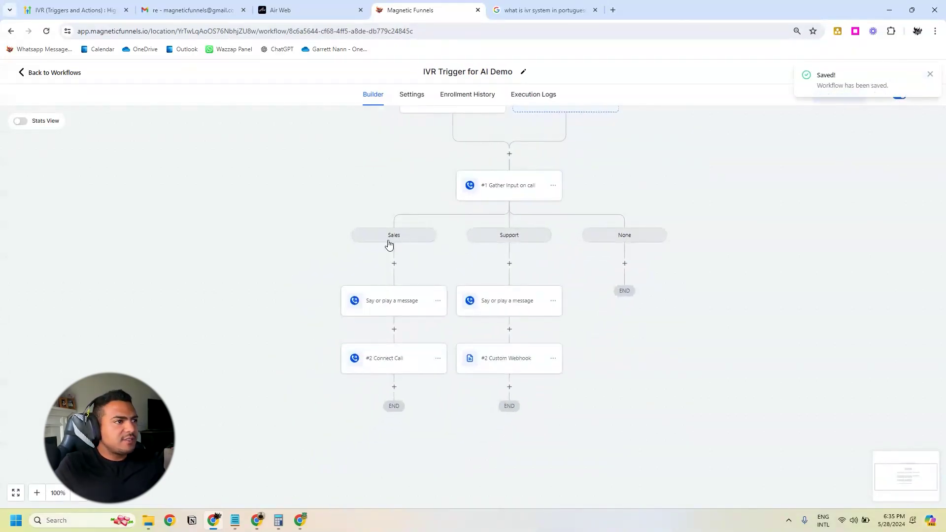
Review the text to say in the Sales branch's Say or play a message action and save the action
left_click(390, 302)
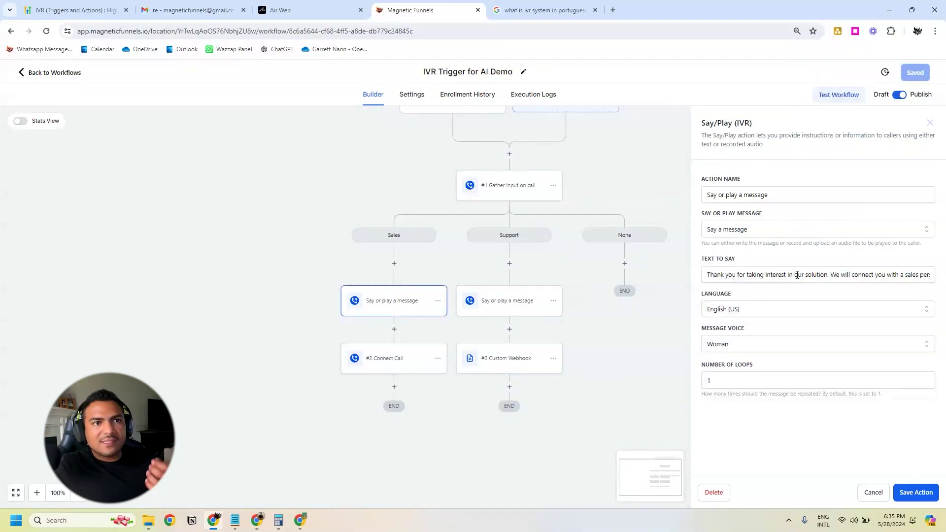
left_click_drag(817, 275, 938, 276)
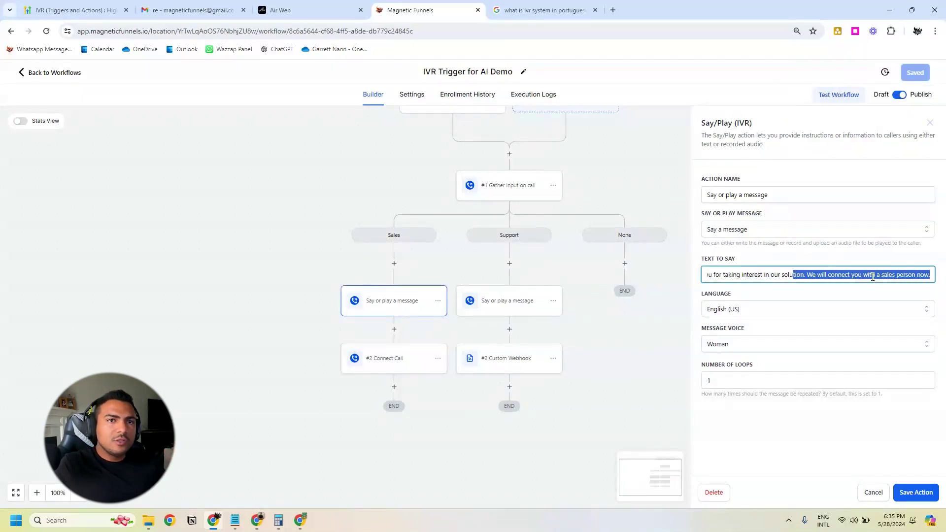
left_click(916, 493)
Review the Sales branch's Connect Call custom number and available users, keep the custom number, and save the action
left_click(395, 359)
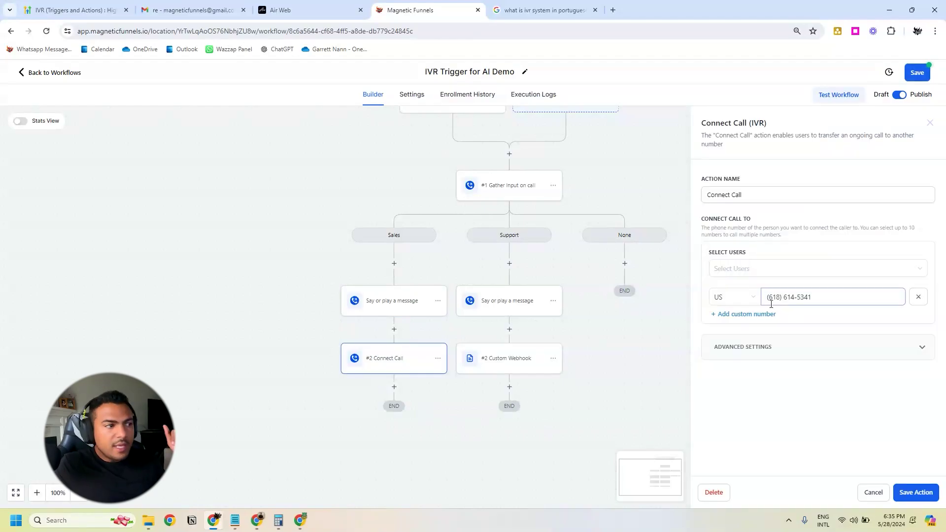
left_click(771, 304)
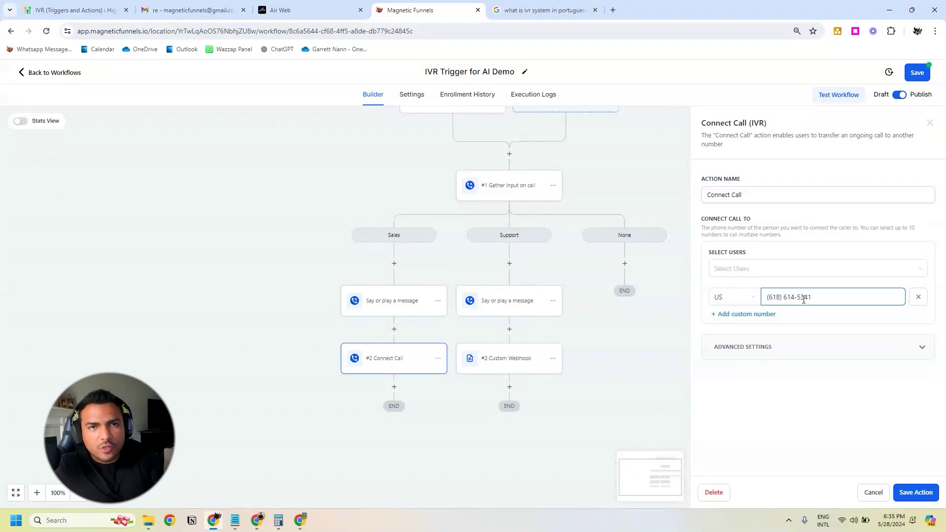
left_click(739, 268)
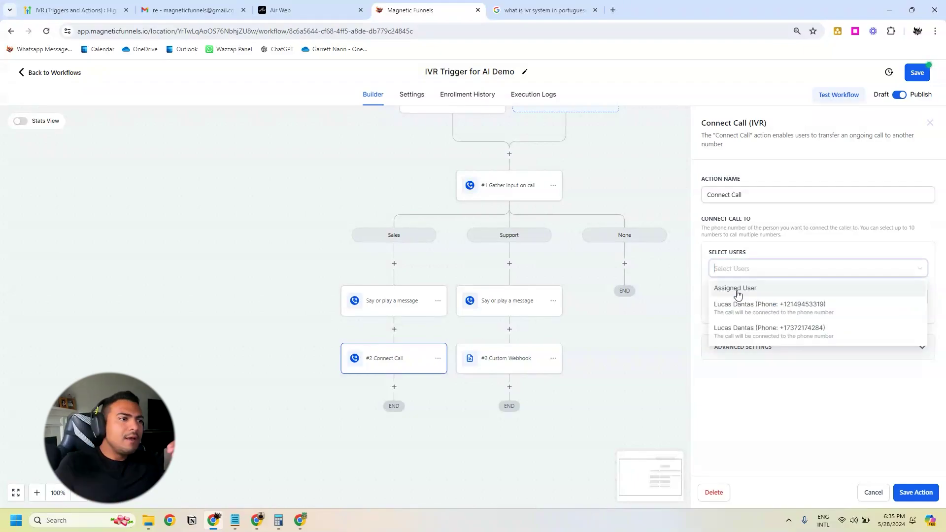
left_click(777, 340)
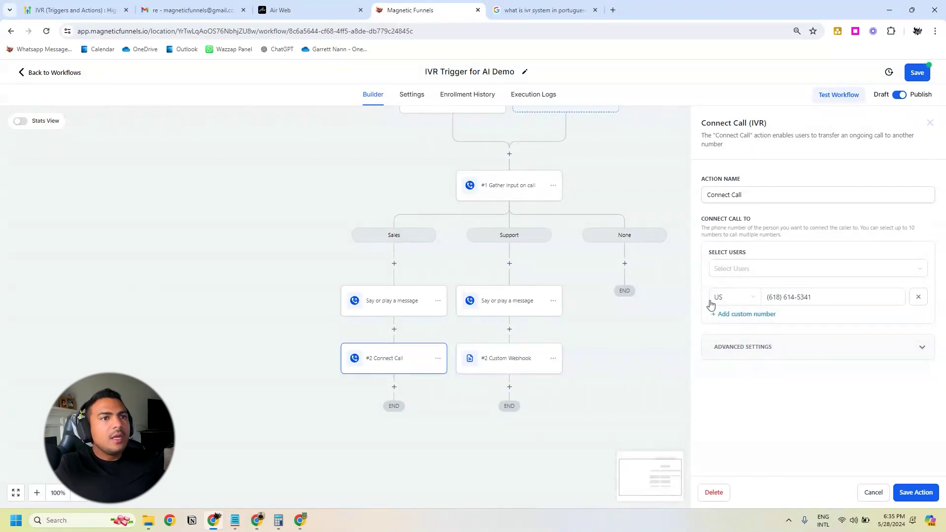
left_click(914, 493)
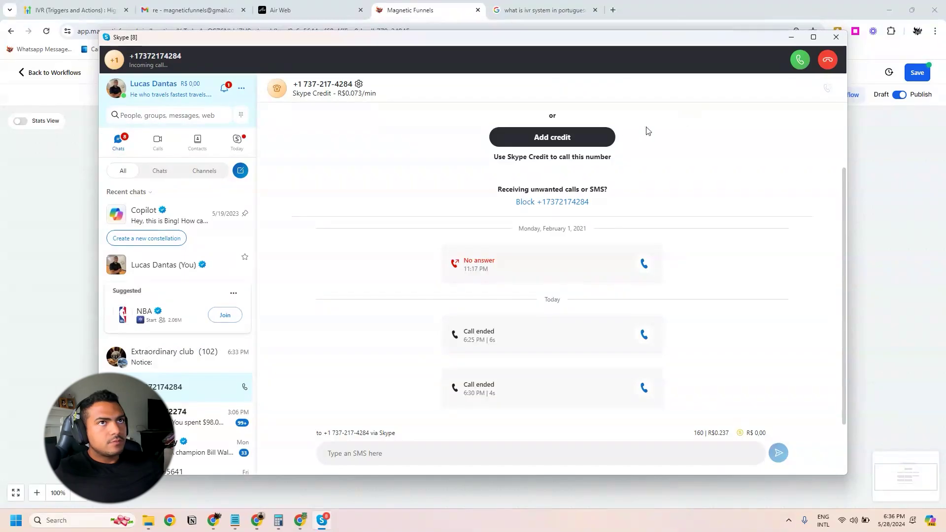
Answer the incoming test call in Skype, end it, and return to the workflow in Magnetic Funnels
left_click(800, 60)
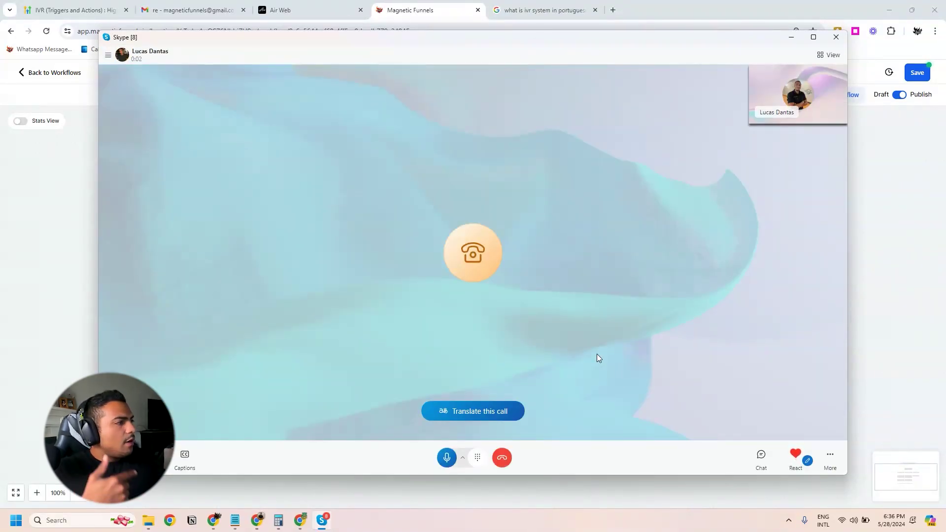
left_click(503, 458)
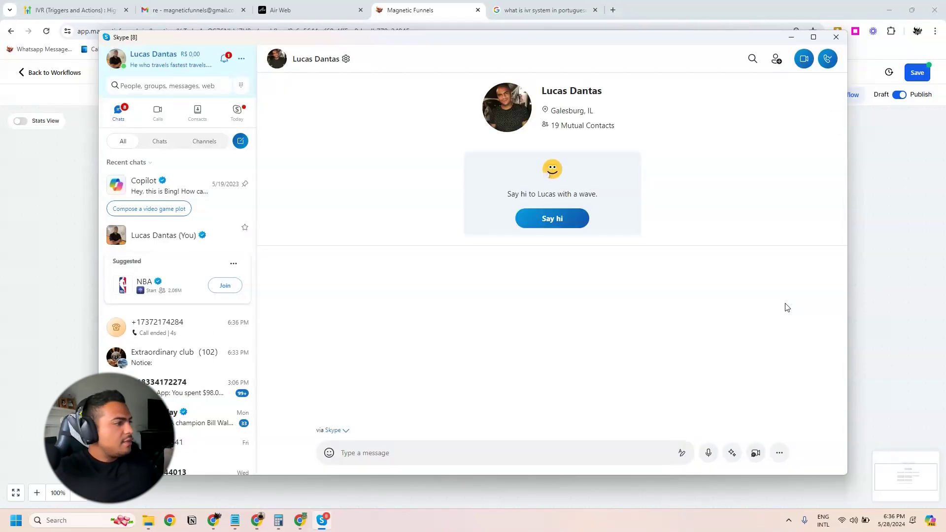
key("alt+Tab")
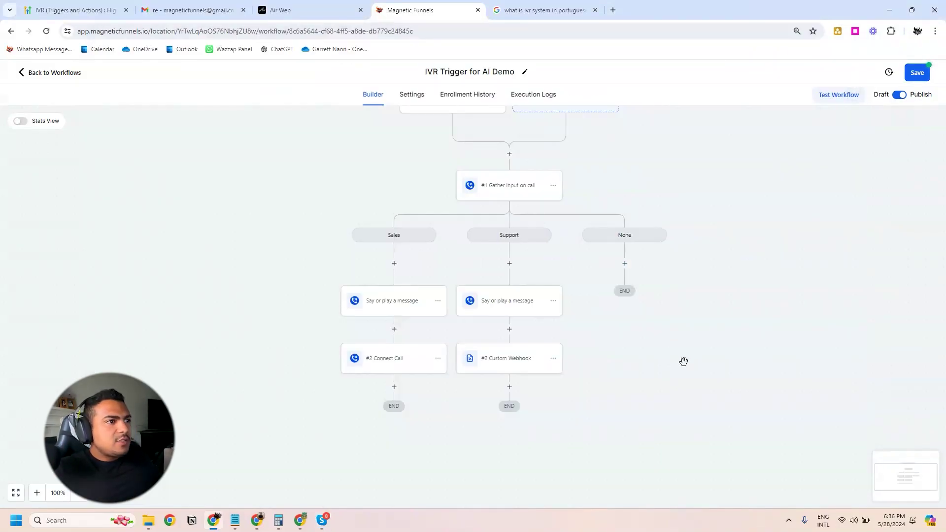
Recheck the text to say in the Gather Input on call action and save the action
left_click_drag(624, 338, 592, 363)
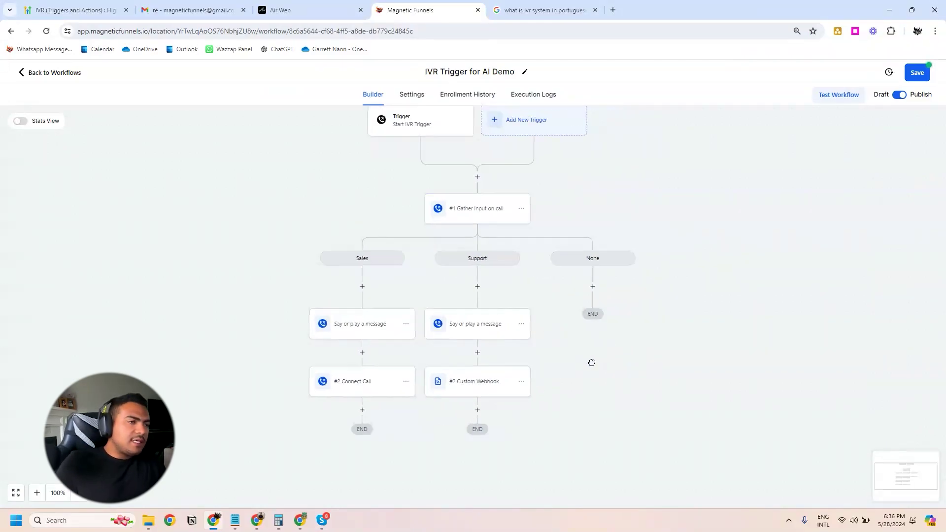
left_click(467, 209)
left_click_drag(774, 272, 939, 290)
left_click_drag(387, 360, 352, 344)
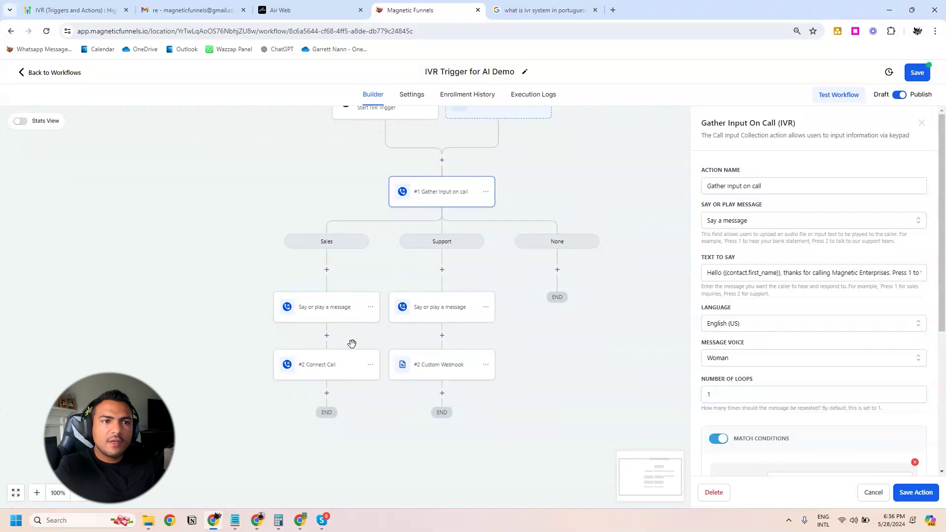
left_click(909, 493)
left_click_drag(551, 335, 527, 337)
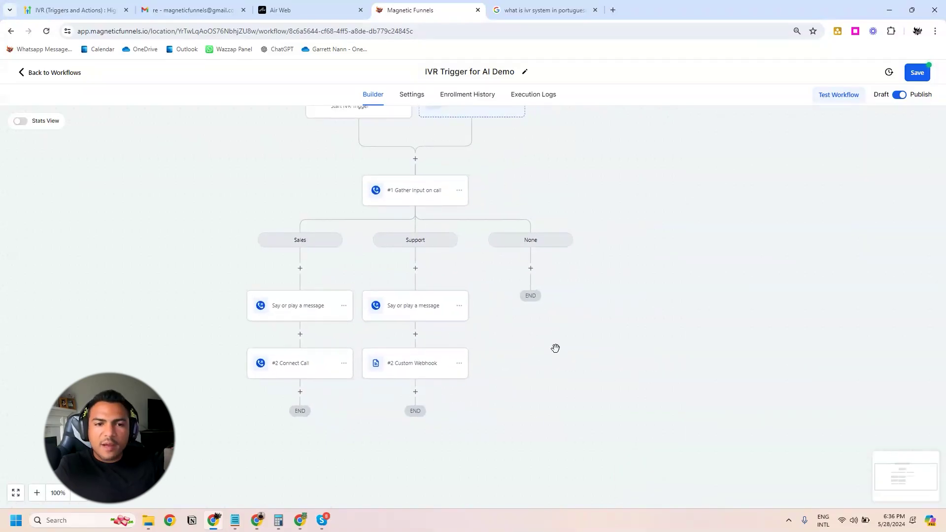
left_click_drag(611, 332, 601, 361)
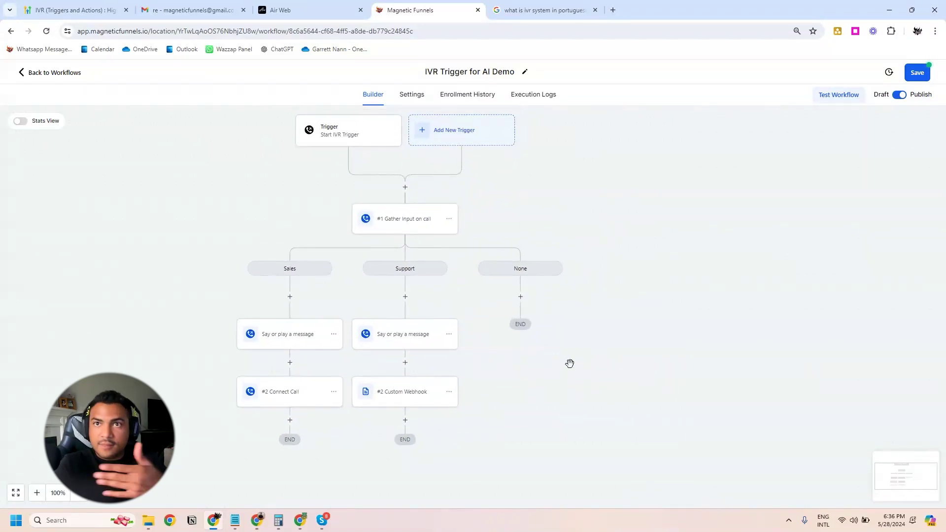
left_click_drag(616, 326, 610, 340)
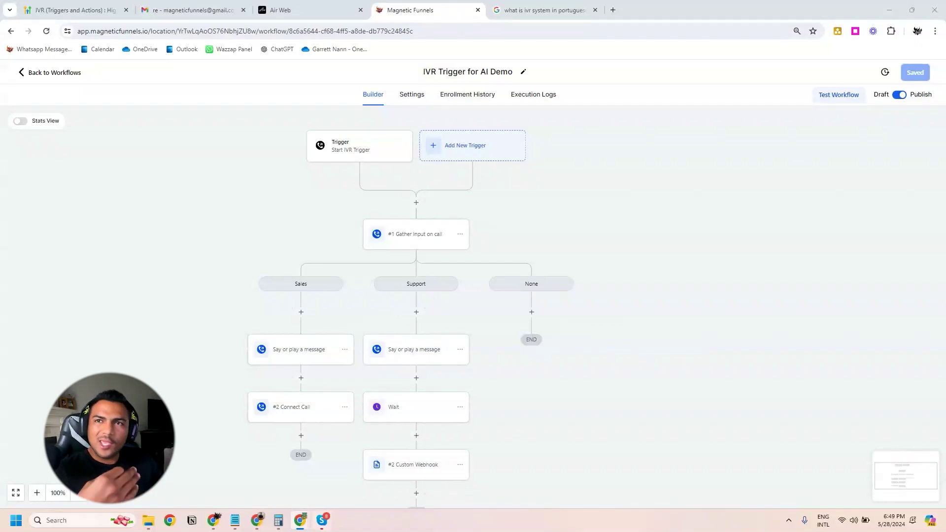
Switch to Air Web and examine the support agent's Opening script, its logic branches and the lines that follow
left_click(306, 10)
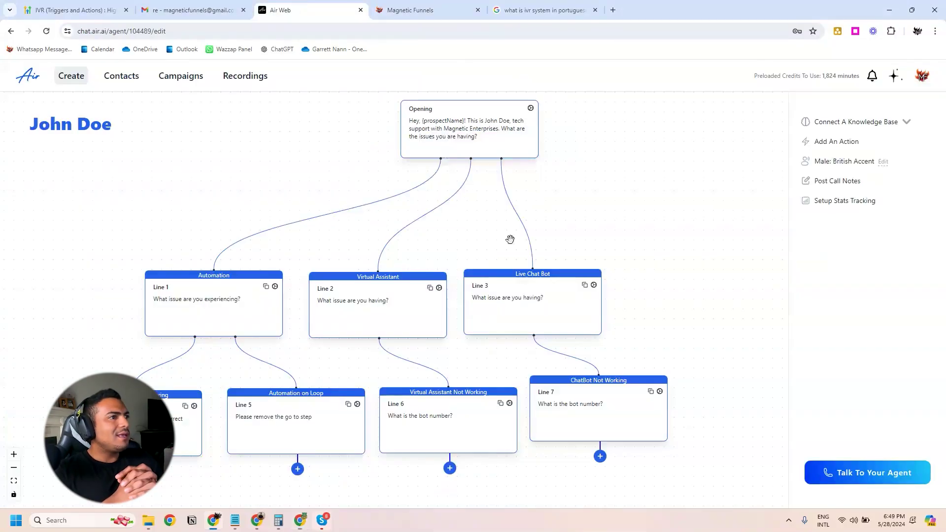
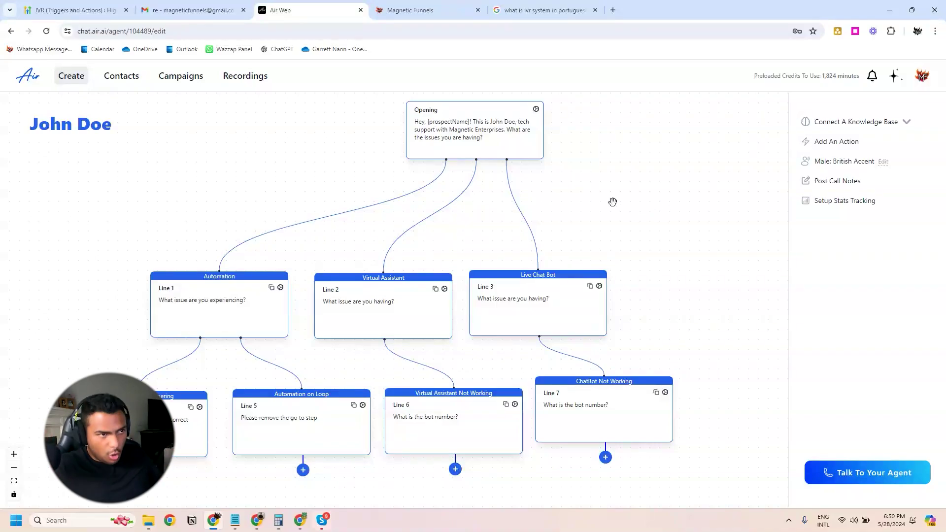
left_click(478, 147)
left_click(536, 109)
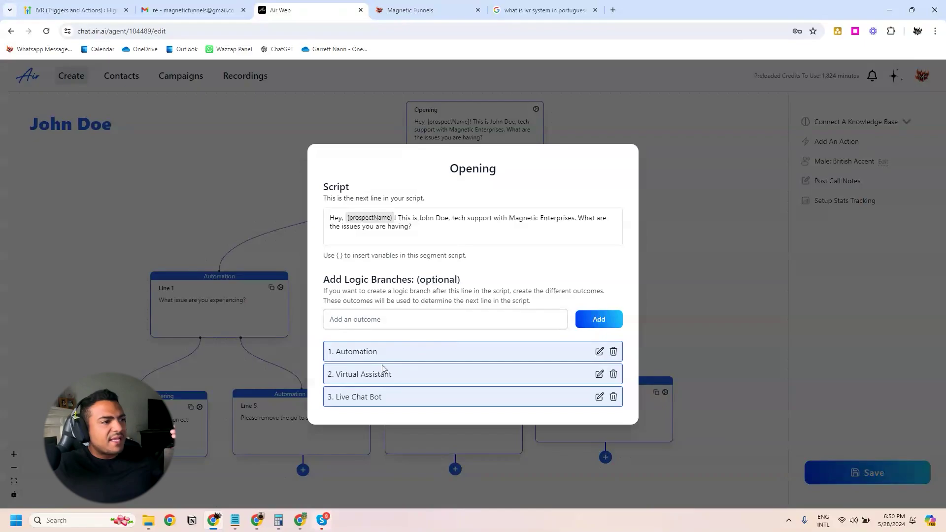
left_click(685, 242)
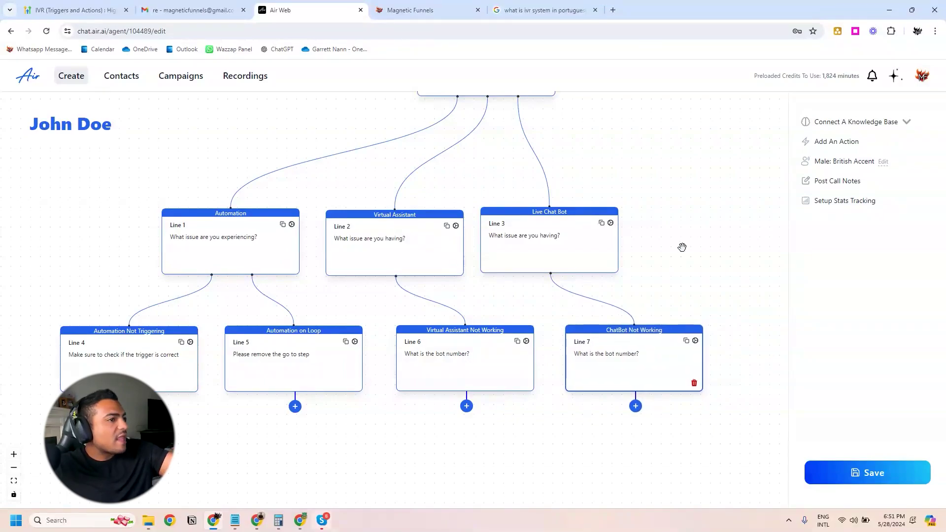
scroll(700, 250, "up", 1)
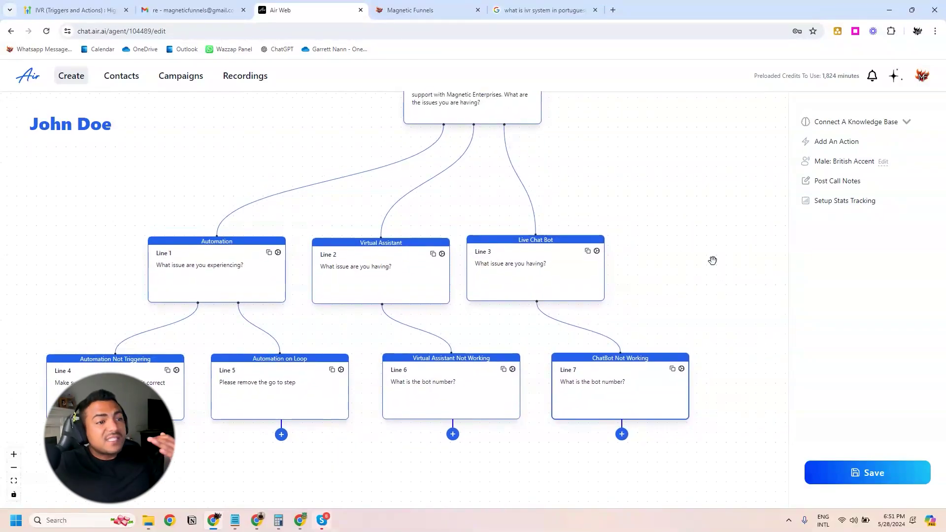
scroll(682, 234, "up", 1)
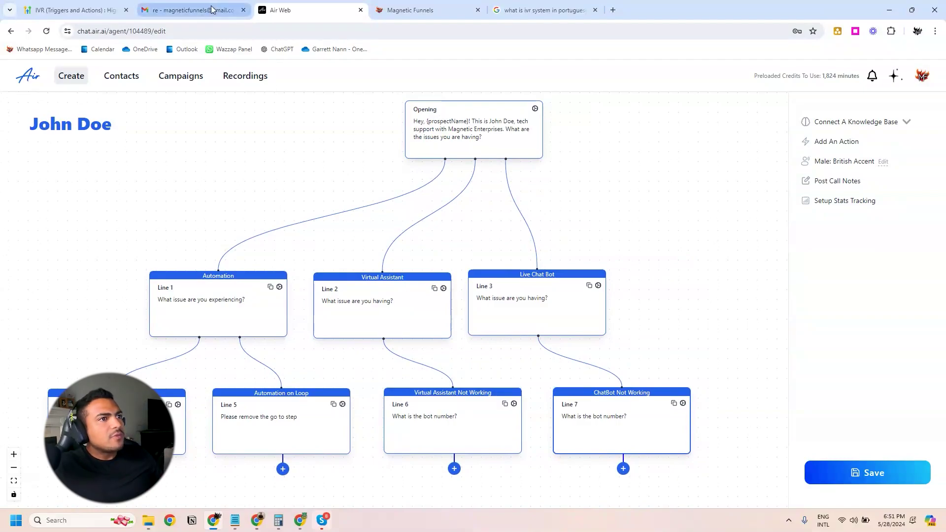
Return to Magnetic Funnels, review the Support branch's spoken message, and save the action and the workflow
left_click(422, 9)
scroll(507, 305, "down", 1)
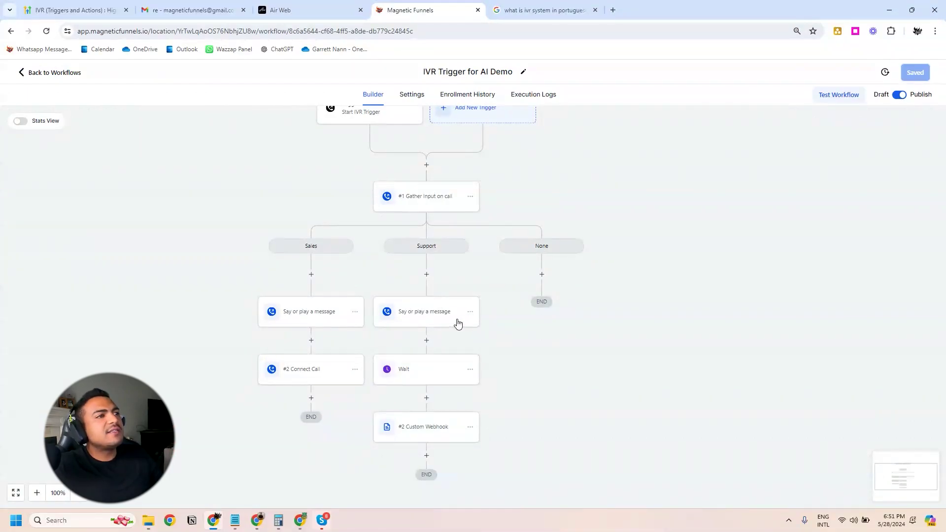
left_click(421, 312)
left_click(775, 274)
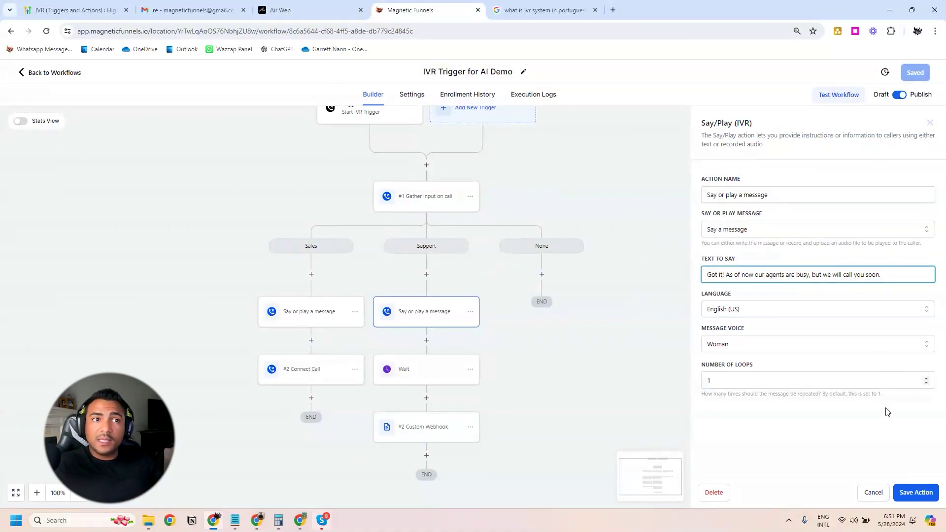
left_click(916, 492)
left_click(469, 369)
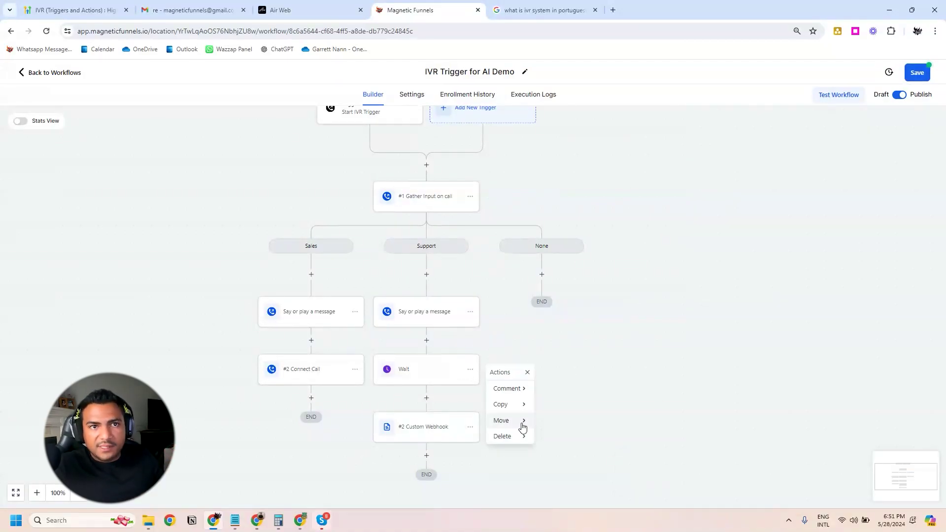
left_click(522, 348)
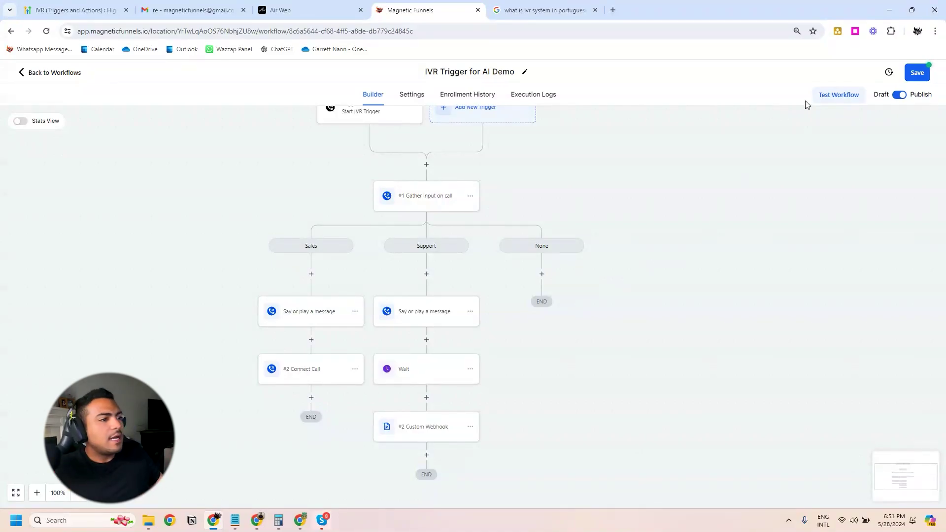
left_click(917, 74)
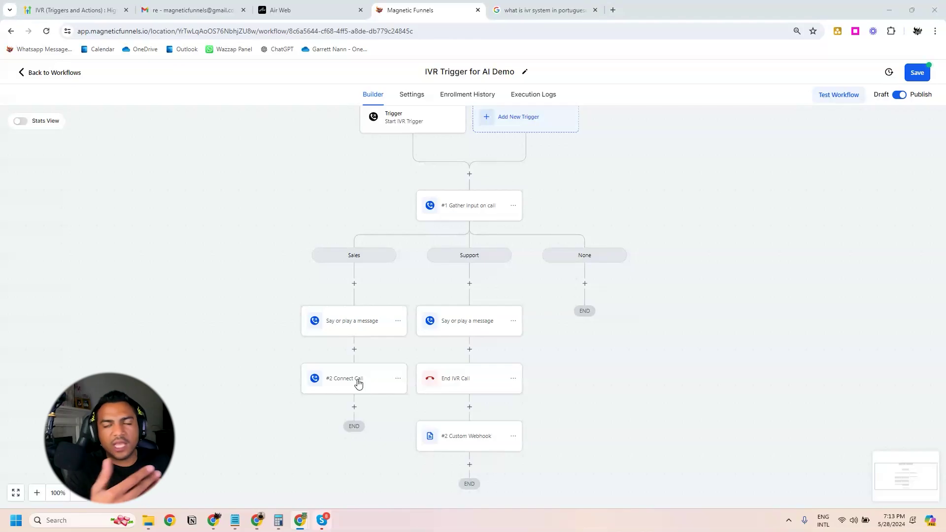
Check the Support branch's text to say about all agents being busy, and save the action and the workflow
left_click(434, 329)
left_click(769, 274)
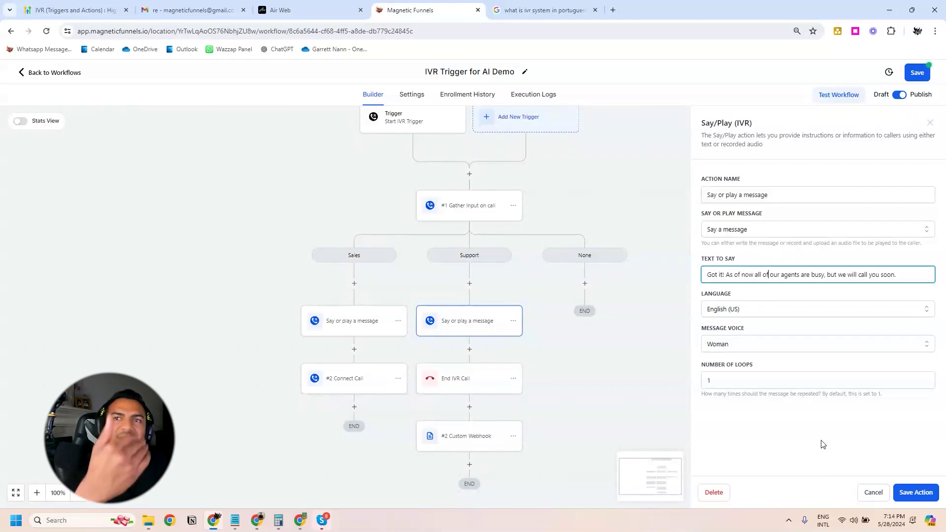
left_click(916, 493)
left_click(917, 73)
Open the Support branch's Custom Webhook action and check its URL, bearer token and prompt ID
scroll(543, 383, "down", 1)
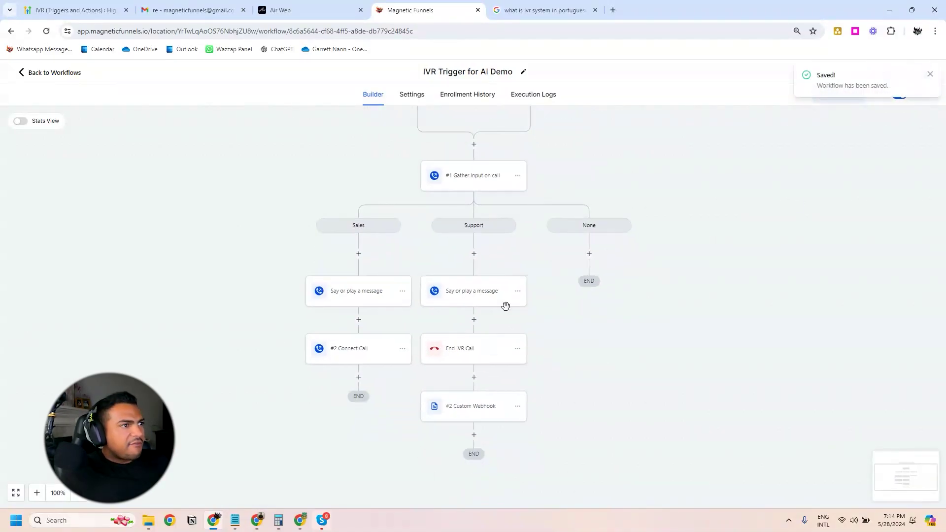
left_click(470, 409)
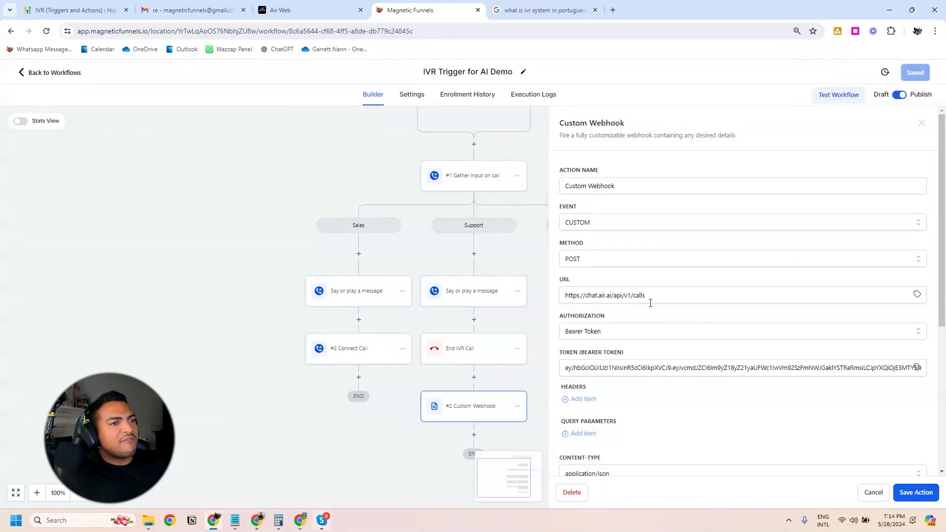
left_click_drag(650, 303, 595, 283)
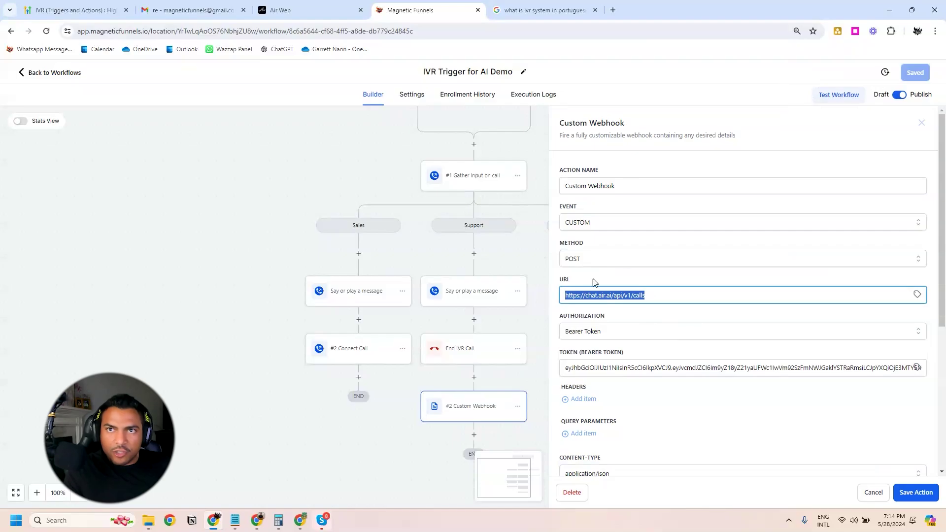
triple_click(616, 369)
scroll(666, 346, "down", 3)
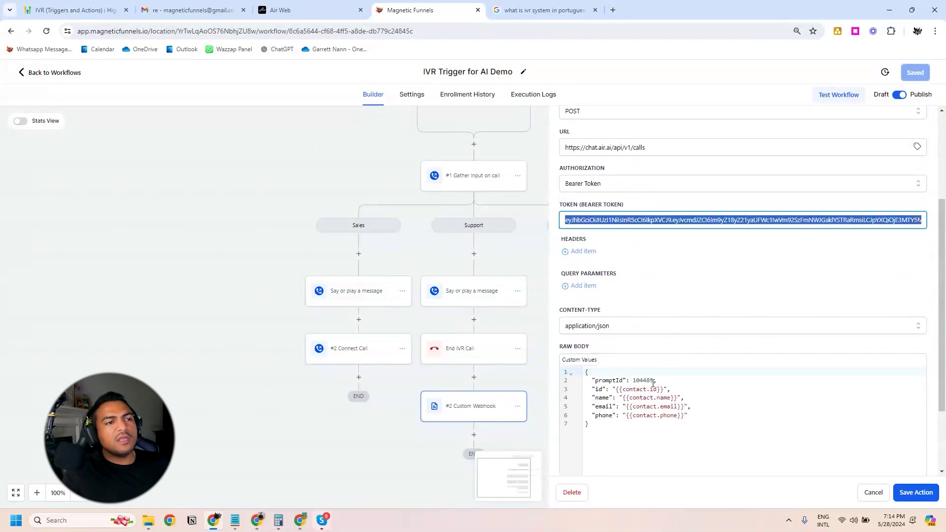
left_click_drag(654, 380, 633, 381)
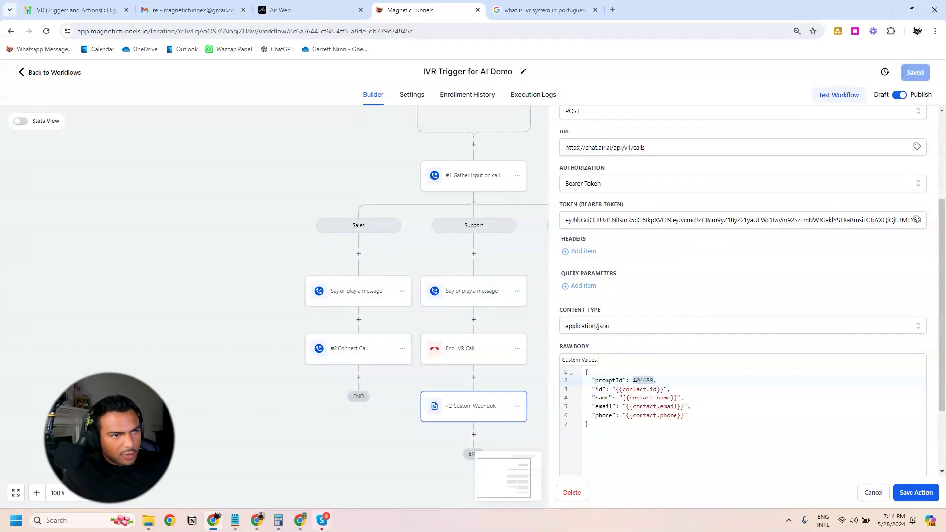
left_click(659, 381)
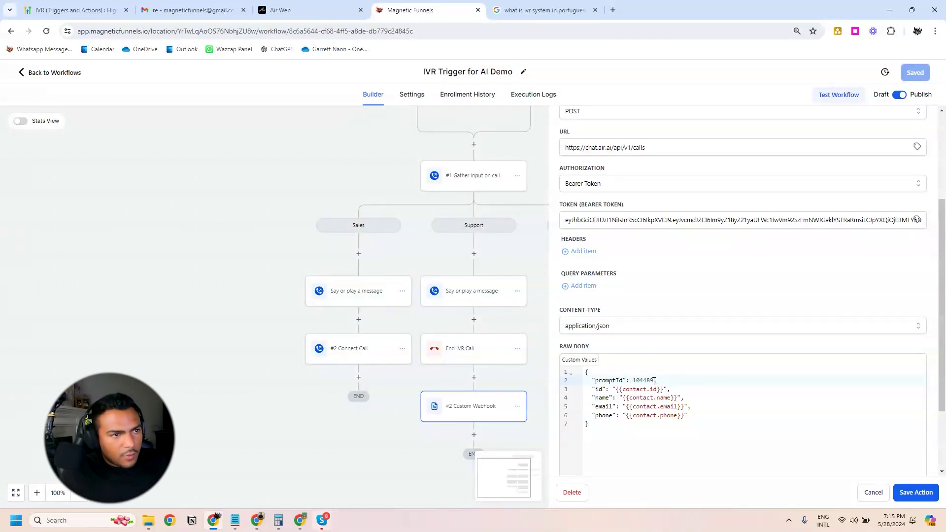
Review the webhook's raw JSON body with its contact fields, and save the action and the workflow
left_click(601, 425)
left_click_drag(601, 426, 584, 371)
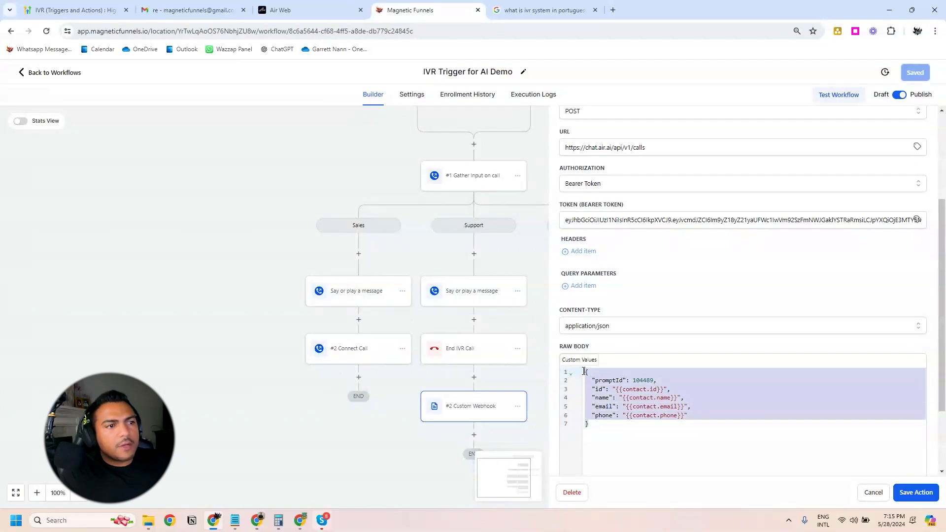
left_click(610, 429)
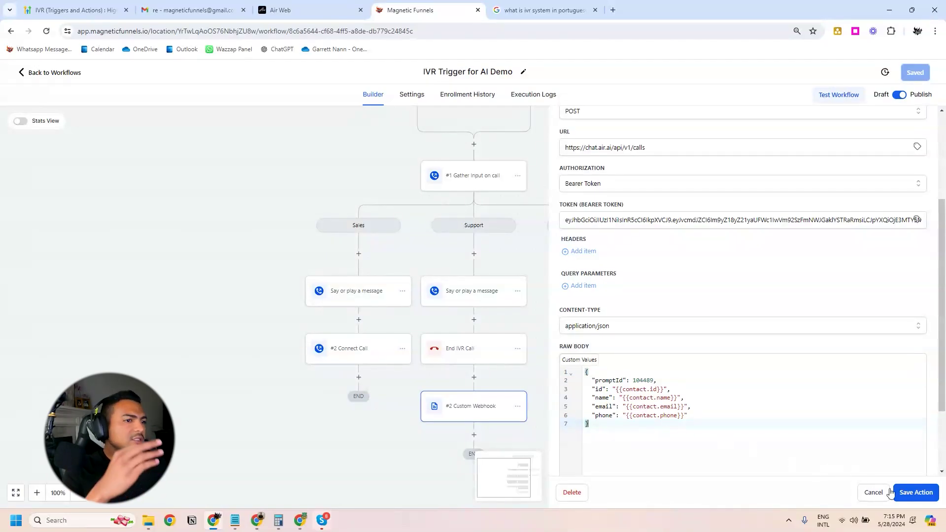
left_click(917, 493)
left_click(916, 73)
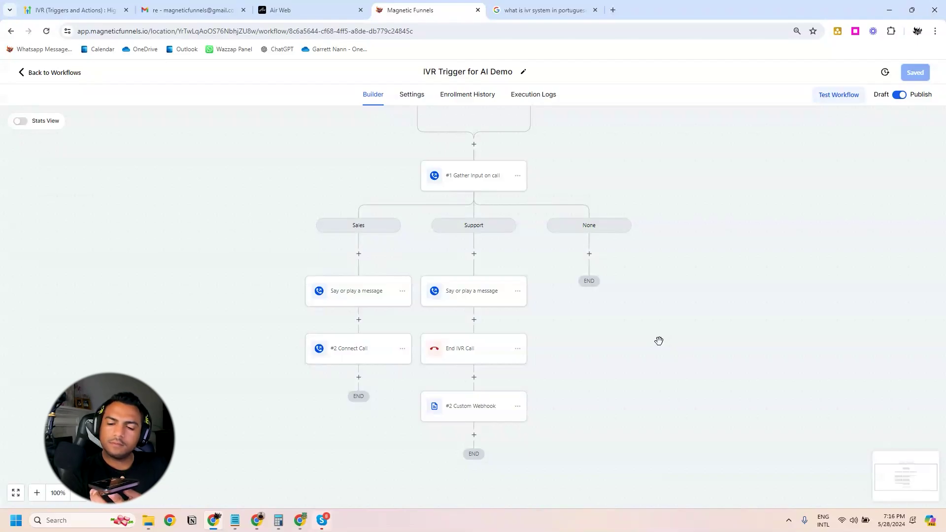
Switch to Air Web and spread out the Virtual Assistant and Live Chat Bot lines in the support agent's script
key("ctrl+Page_Up")
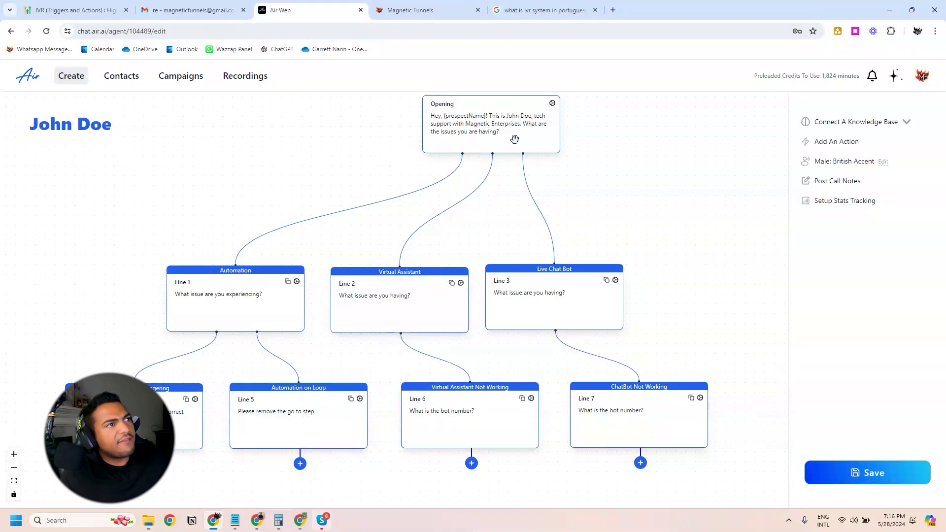
left_click_drag(392, 314, 381, 314)
left_click_drag(534, 308, 561, 304)
left_click_drag(435, 301, 401, 281)
mouse_move(461, 408)
left_mouse_down()
mouse_move(448, 412)
mouse_move(464, 410)
left_mouse_up()
left_click_drag(757, 321, 709, 294)
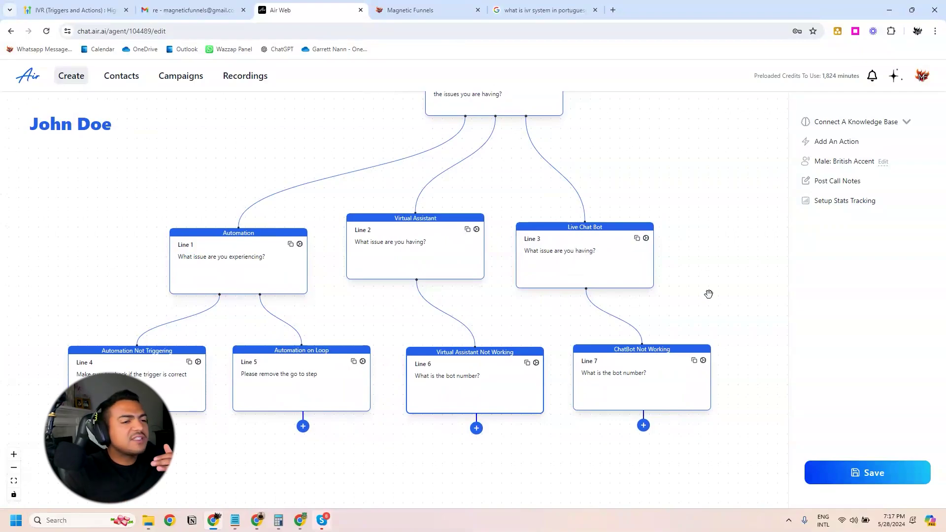
Look at the Live Transfer option among the agent's action types, close the choices without adding one, and review the script
left_click(837, 143)
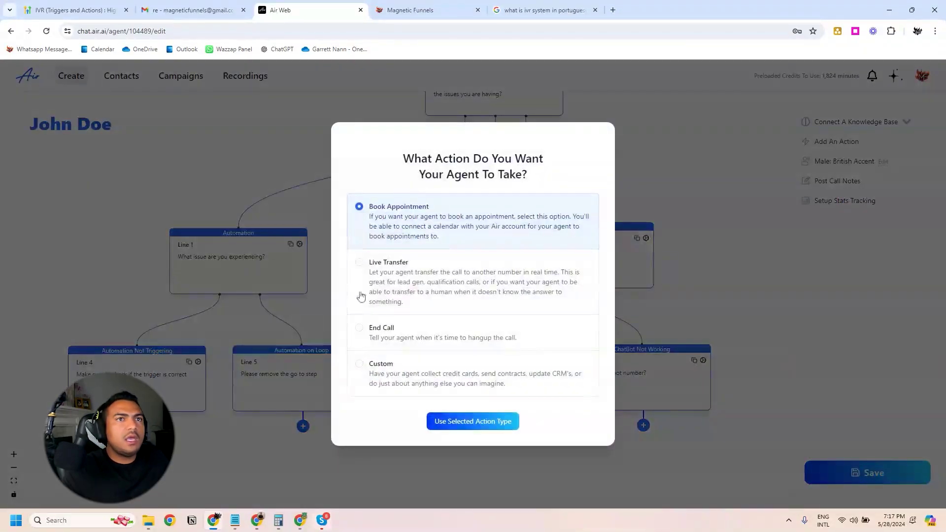
left_click(378, 280)
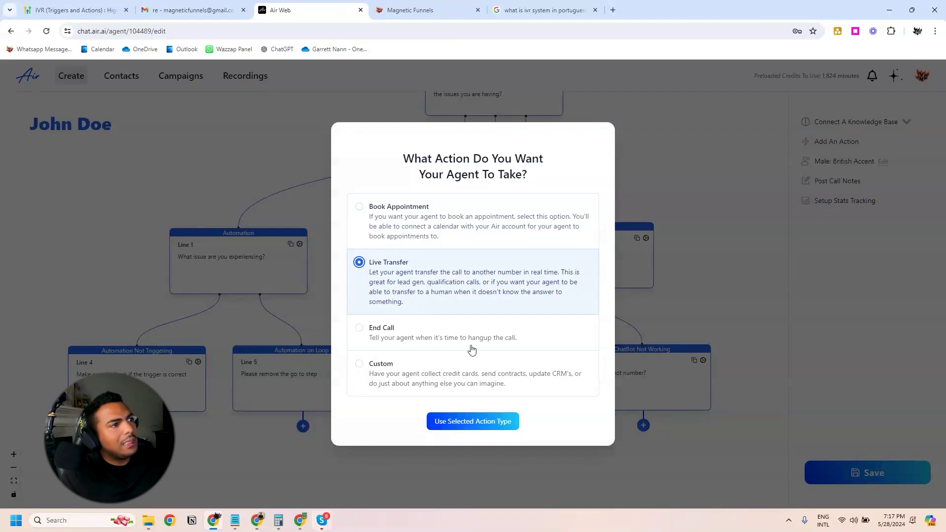
left_click(667, 283)
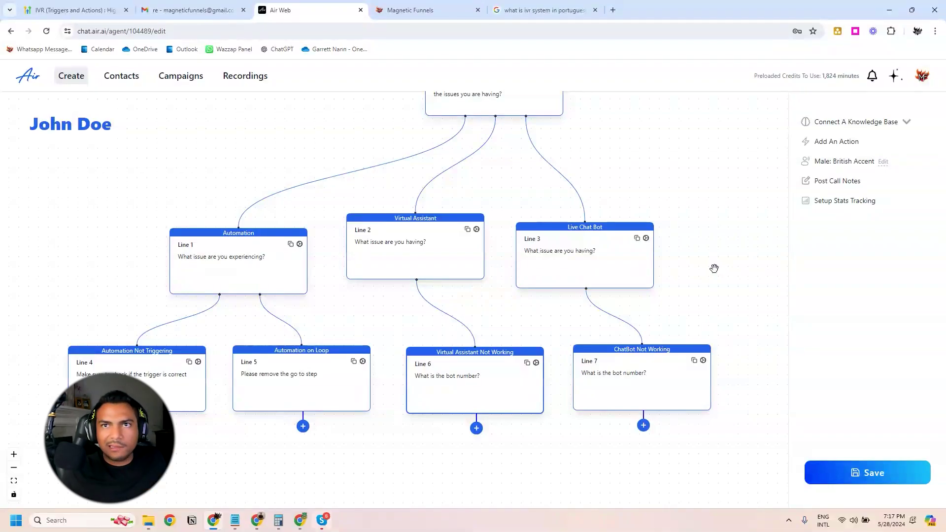
scroll(703, 264, "up", 3)
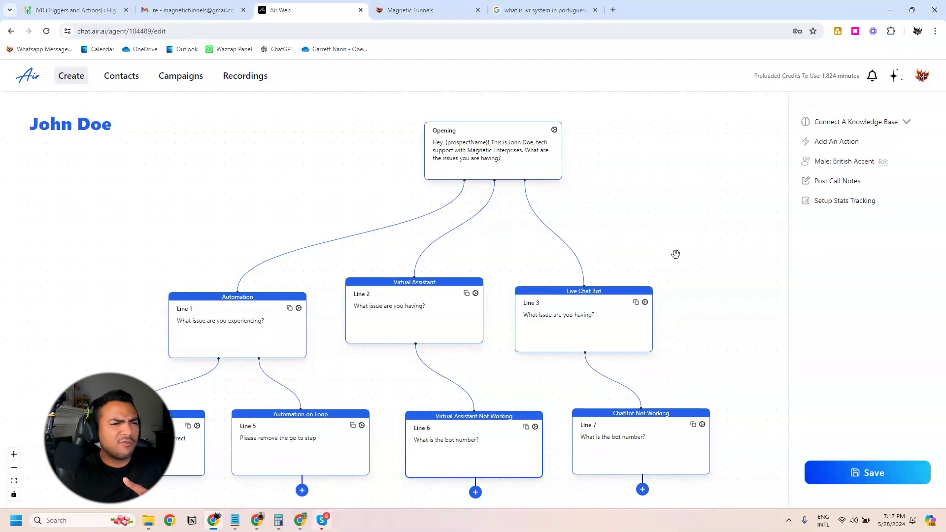
scroll(661, 205, "down", 1)
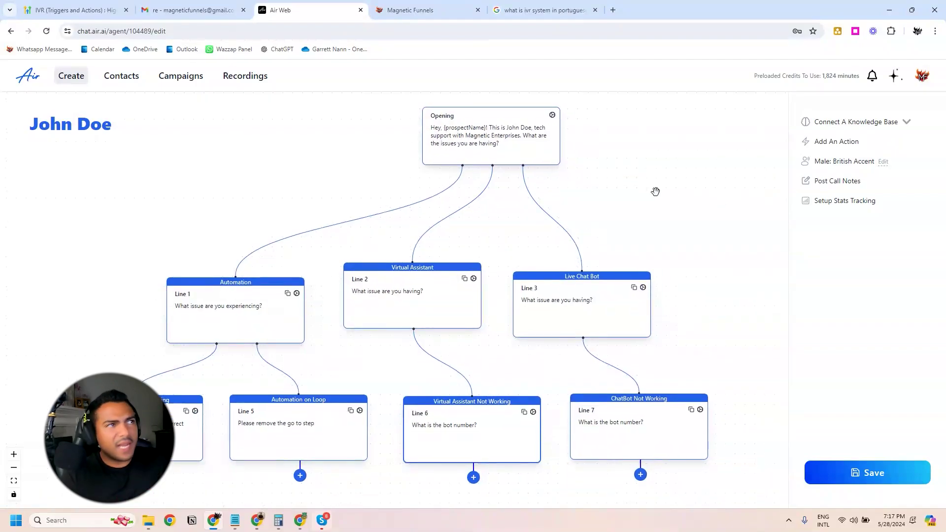
Return to Magnetic Funnels, check the phone number filter of the Start IVR Trigger, and save the trigger
left_click(430, 9)
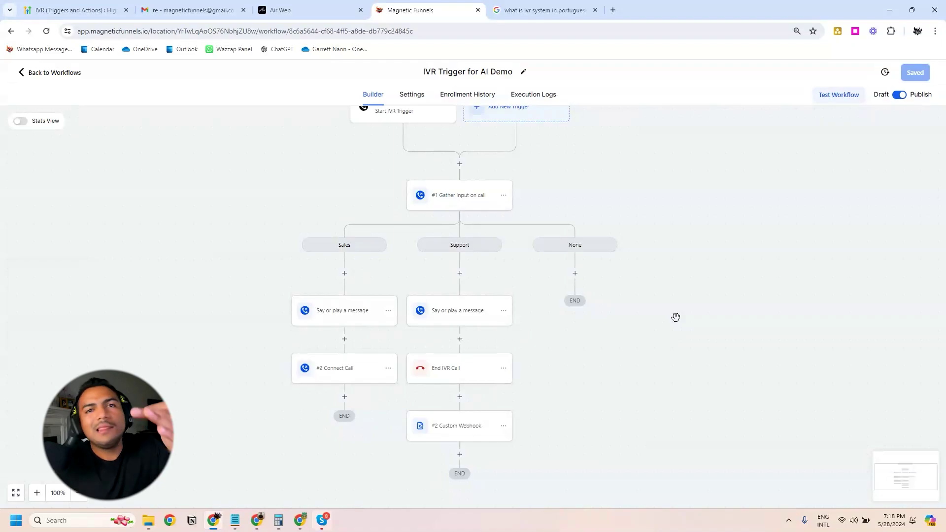
left_click_drag(682, 277, 682, 303)
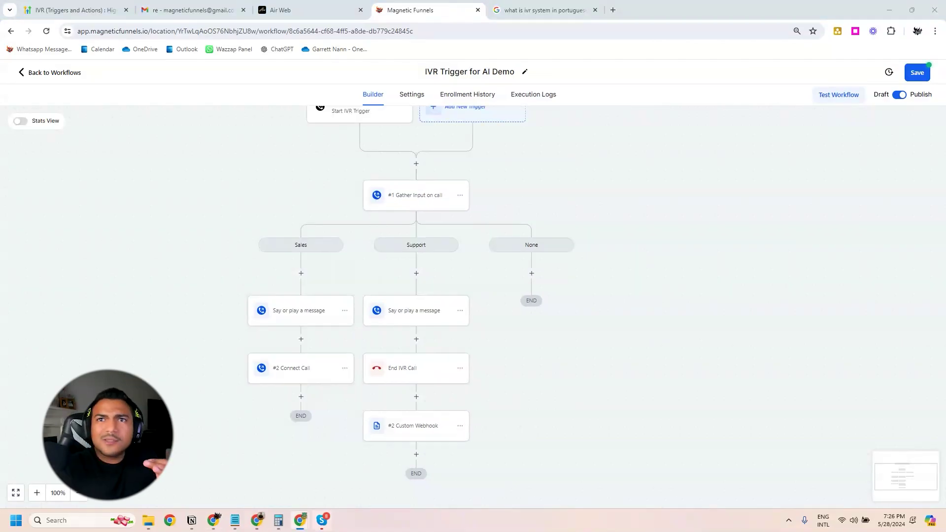
left_click_drag(611, 192, 659, 234)
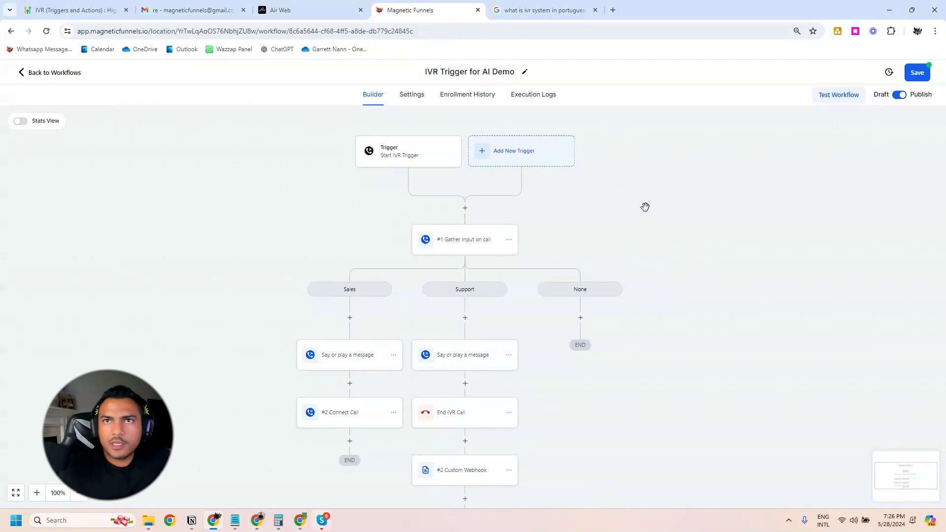
left_click_drag(637, 204, 639, 210)
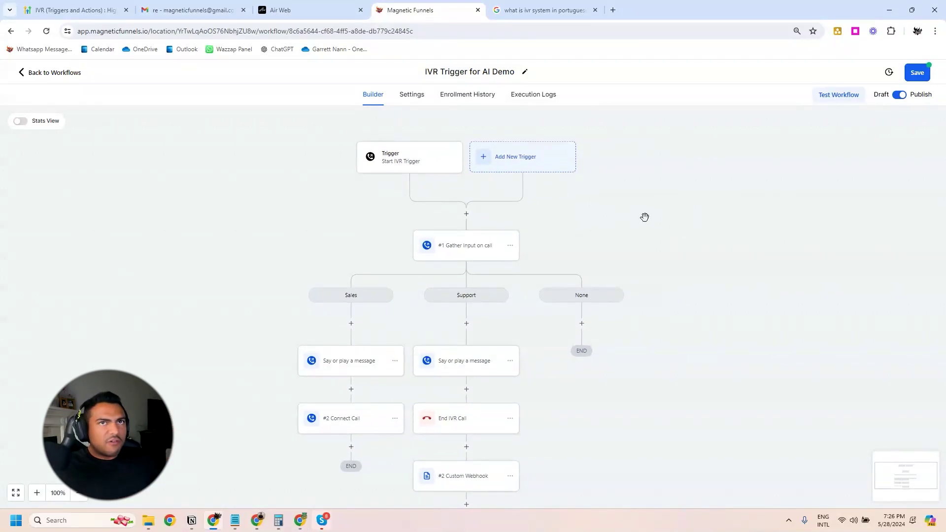
left_click(425, 169)
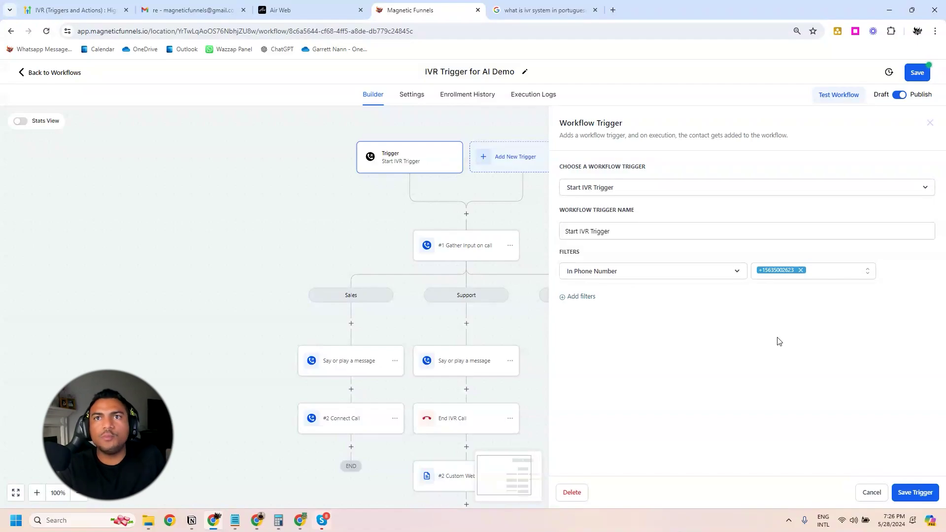
left_click(916, 493)
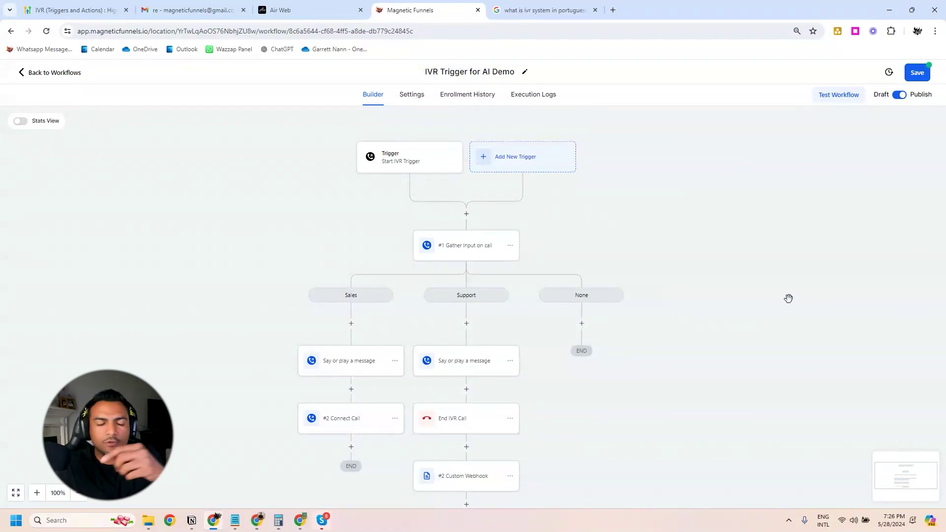
Open the Gather Input on call action, keep Say a message as its message type, and review the greeting text
scroll(567, 226, "down", 1)
left_click(477, 242)
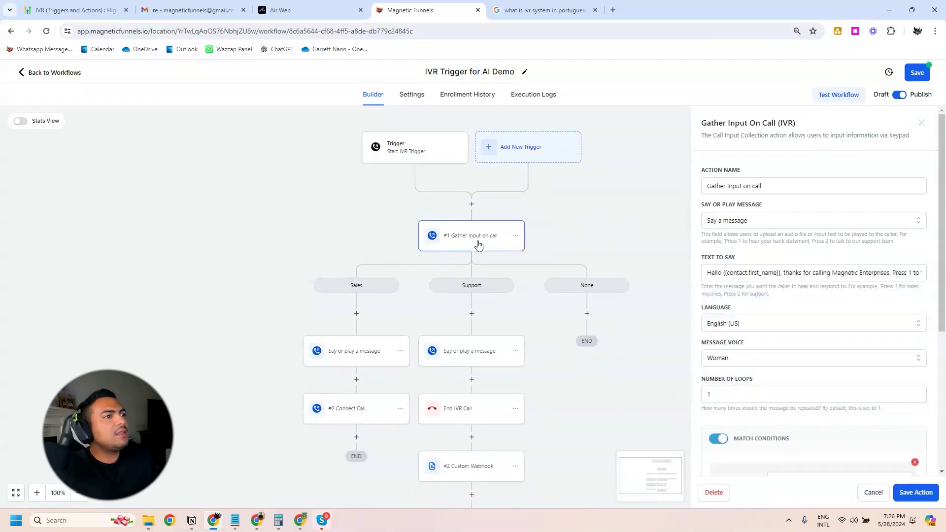
left_click(768, 223)
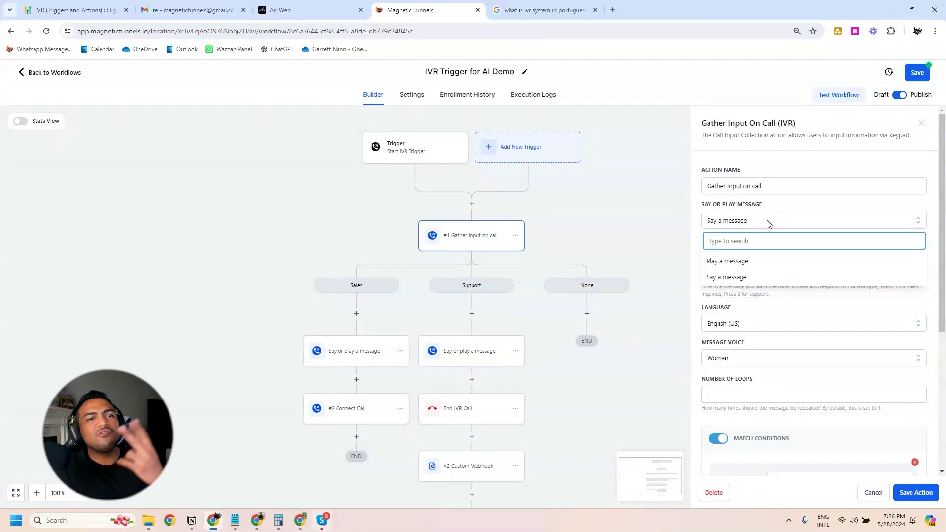
left_click(729, 276)
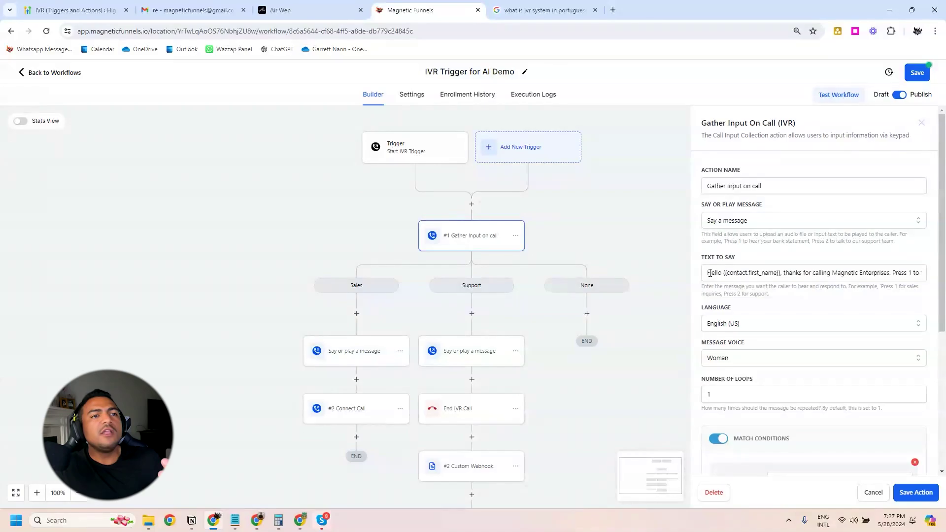
left_click_drag(722, 272, 935, 278)
Change the message type to Play a message to view the file upload option, and set it back to Say a message
left_click(750, 220)
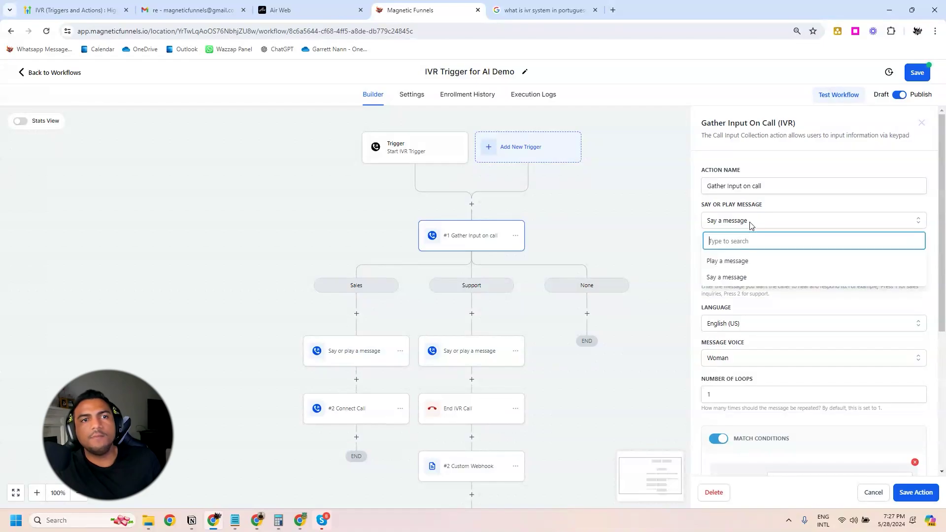
left_click(727, 260)
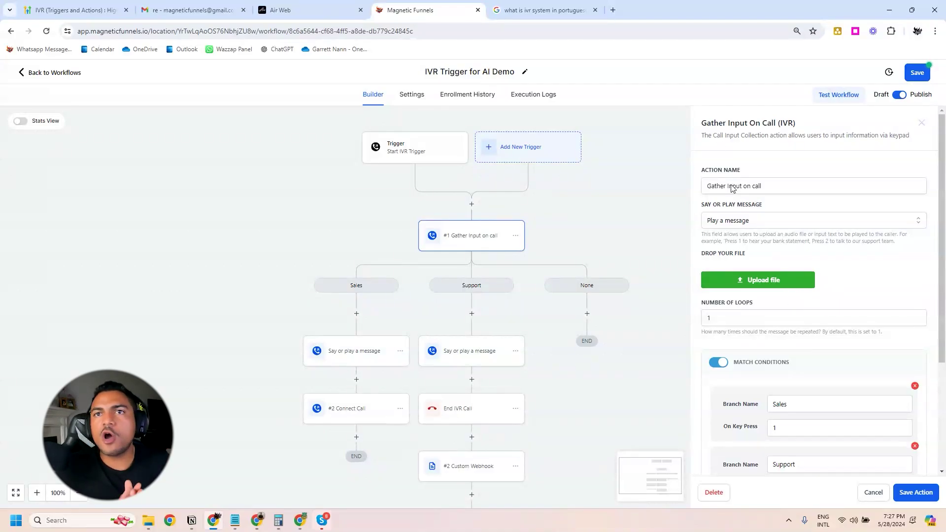
left_click(740, 223)
left_click(725, 277)
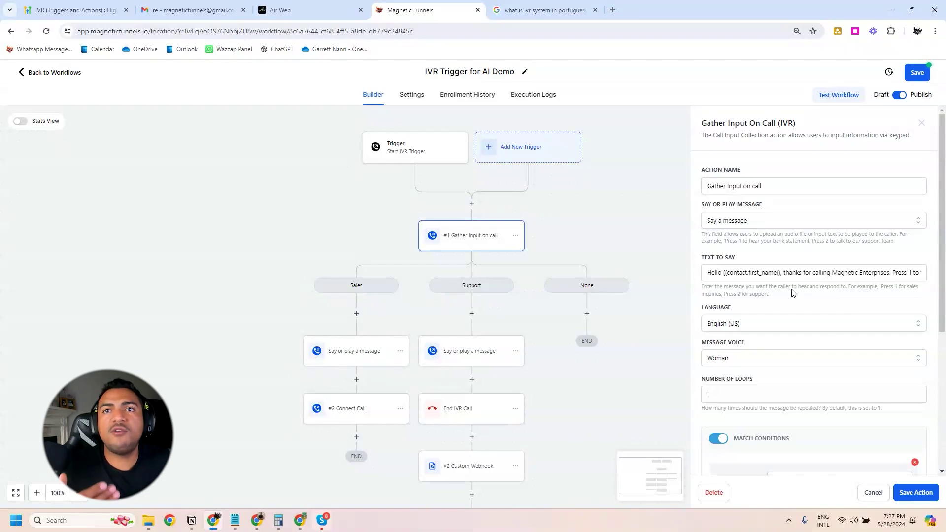
Look through the available message voices and languages of the Gather Input on call action
scroll(794, 292, "down", 1)
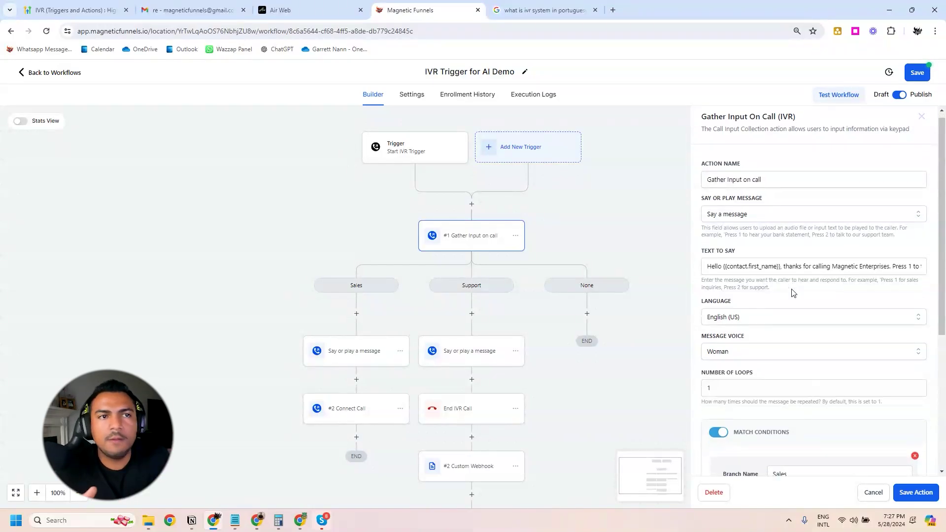
left_click(736, 311)
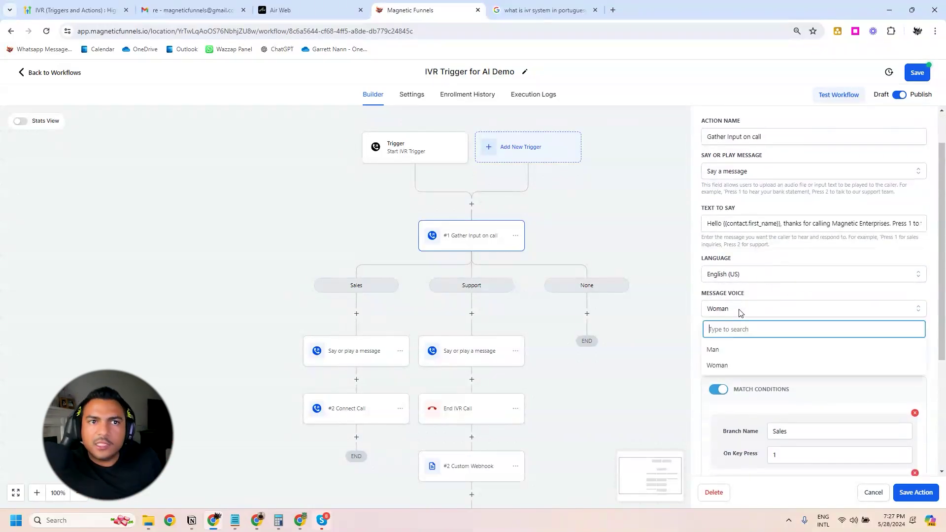
left_click(756, 274)
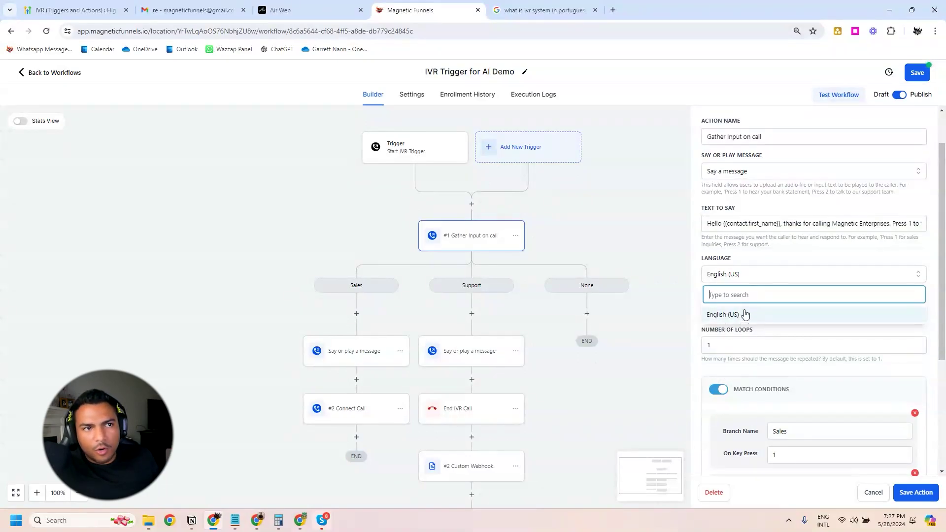
left_click(761, 264)
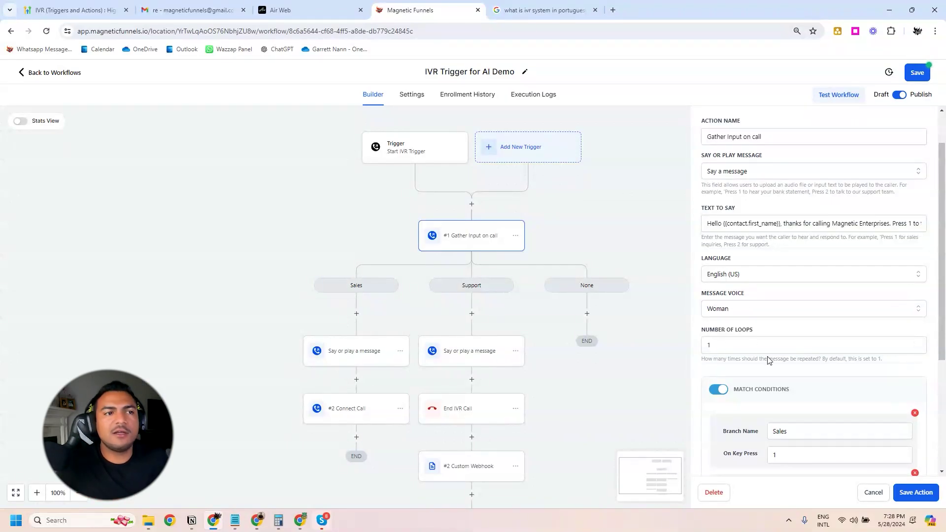
Check the key assignments of the Sales and Support branches, and expand the advanced settings for stopping input gathering
scroll(768, 359, "down", 3)
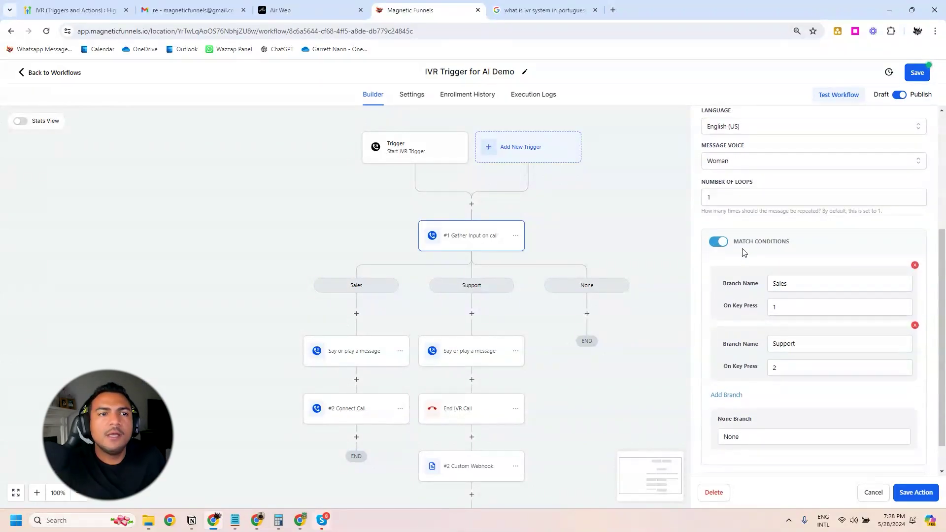
left_click(790, 307)
left_click(787, 370)
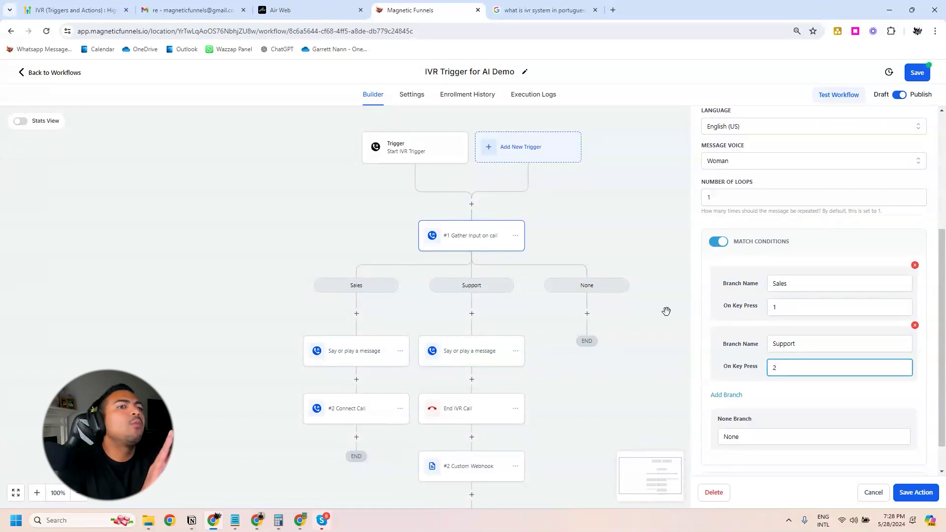
scroll(786, 321, "down", 1)
left_click(802, 442)
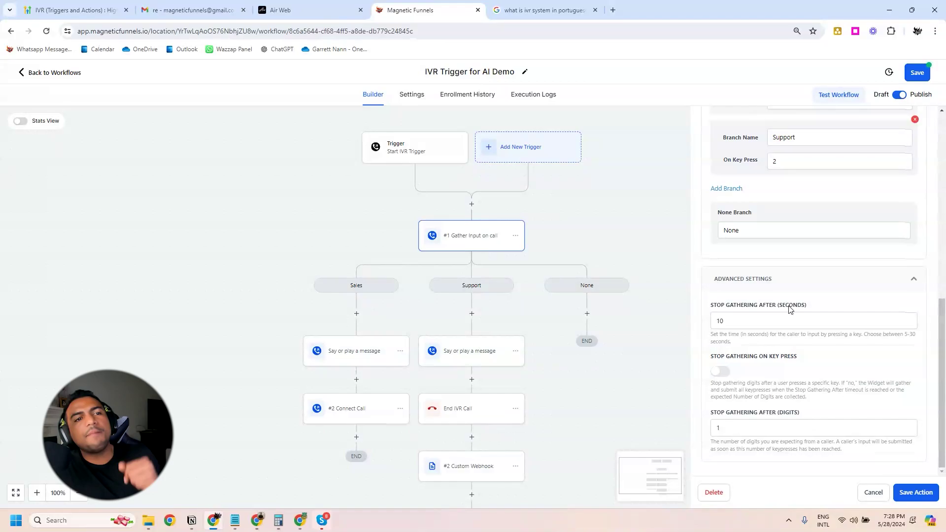
Check the time limit for gathering the caller's input and the allowed range in seconds
double_click(734, 323)
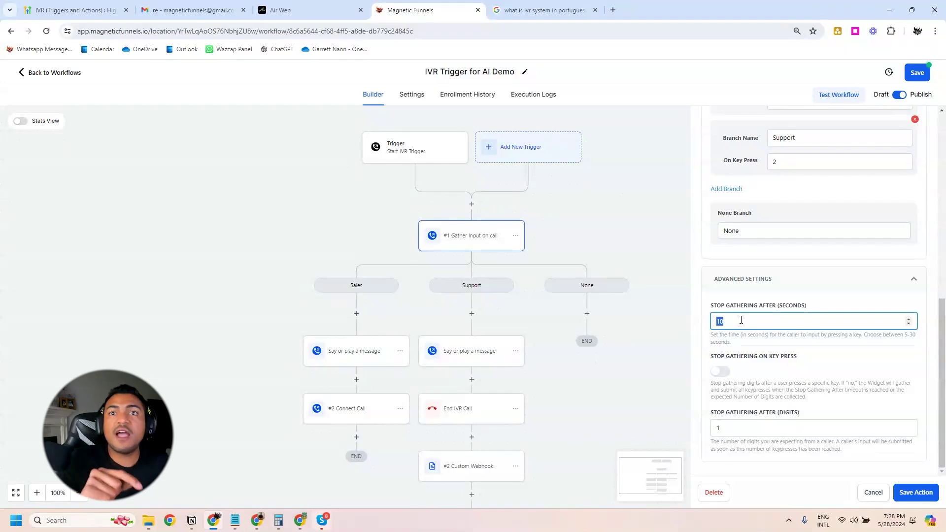
left_click_drag(917, 335, 903, 336)
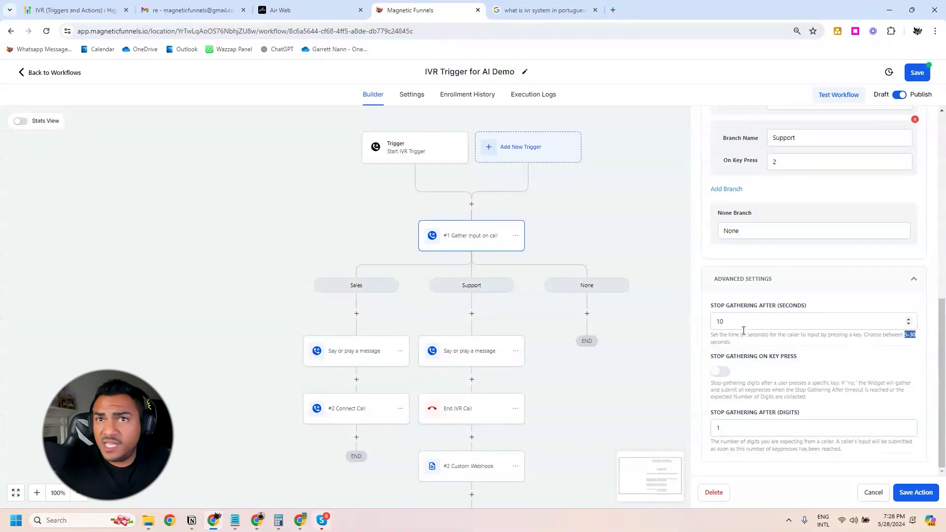
Enable stopping input gathering on key press, clear its key value, turn the option back off, and save the Gather Input on call action
left_click(720, 373)
scroll(741, 389, "down", 1)
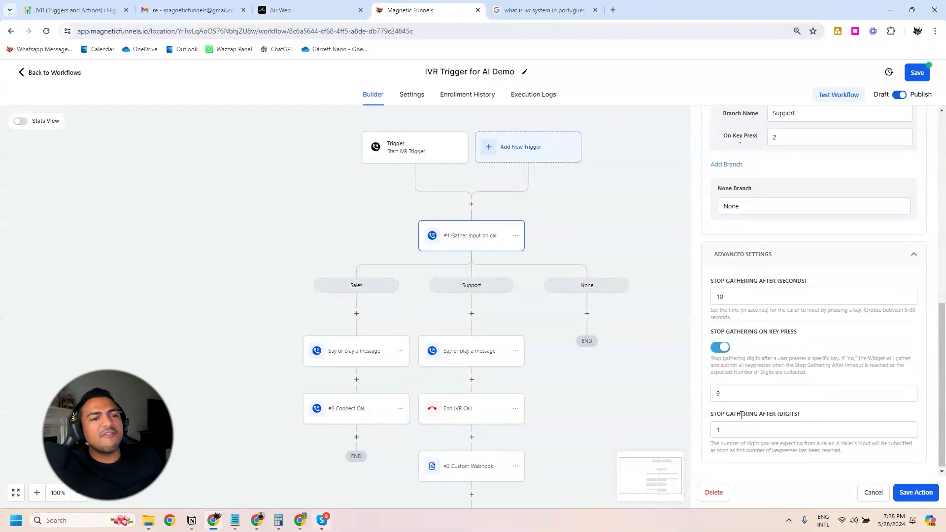
double_click(726, 389)
key("BackSpace")
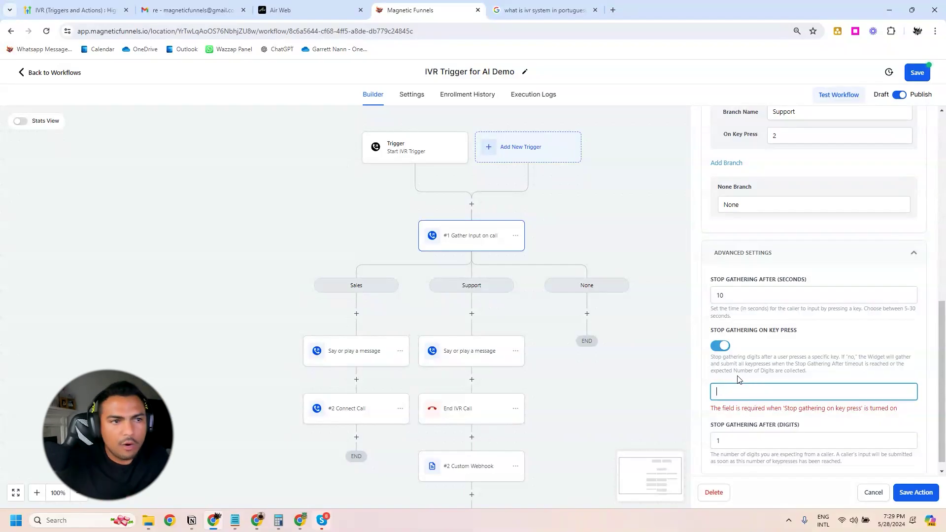
scroll(739, 379, "down", 1)
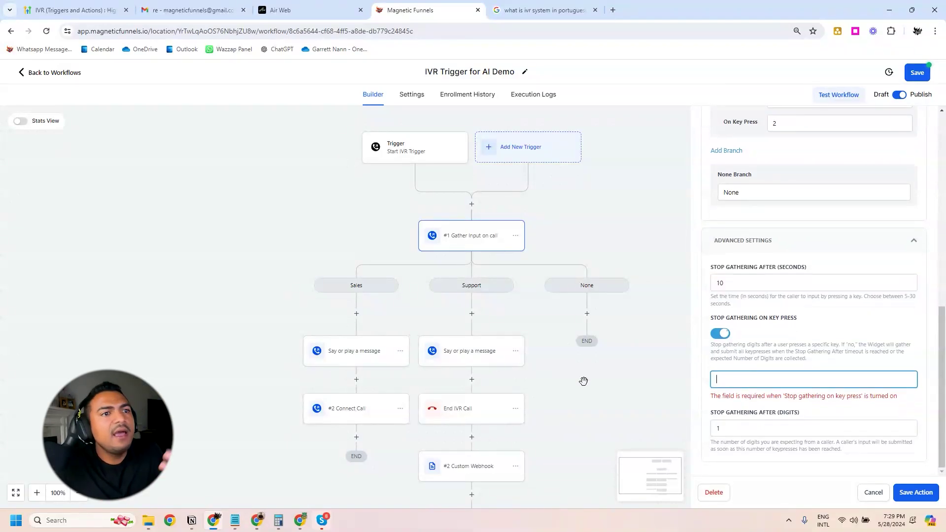
left_click(723, 334)
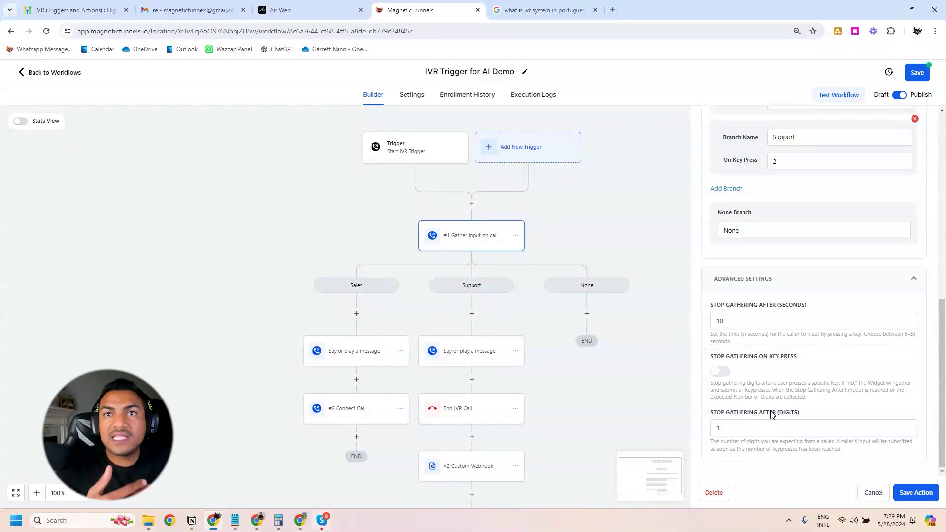
left_click(917, 492)
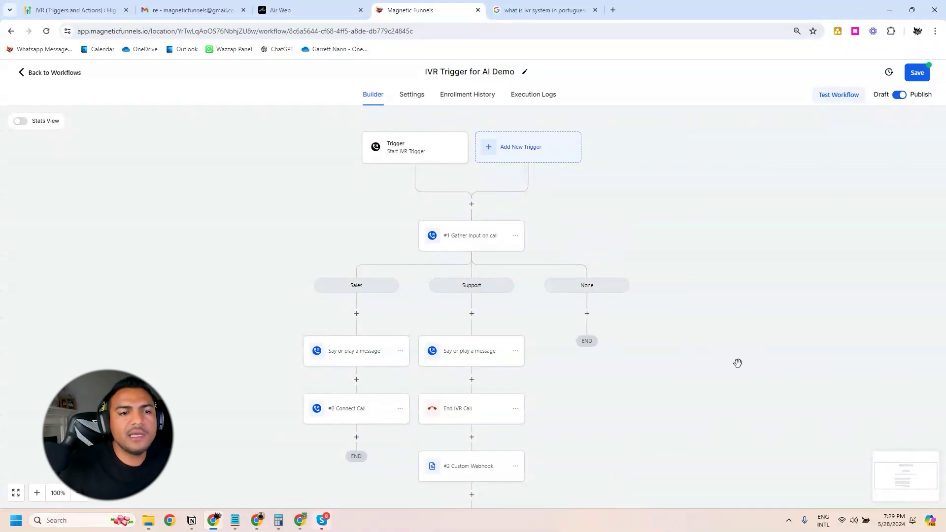
Open the Connect Call action in the Sales branch, review the phone number it transfers to, and save the action
left_click_drag(738, 363, 783, 318)
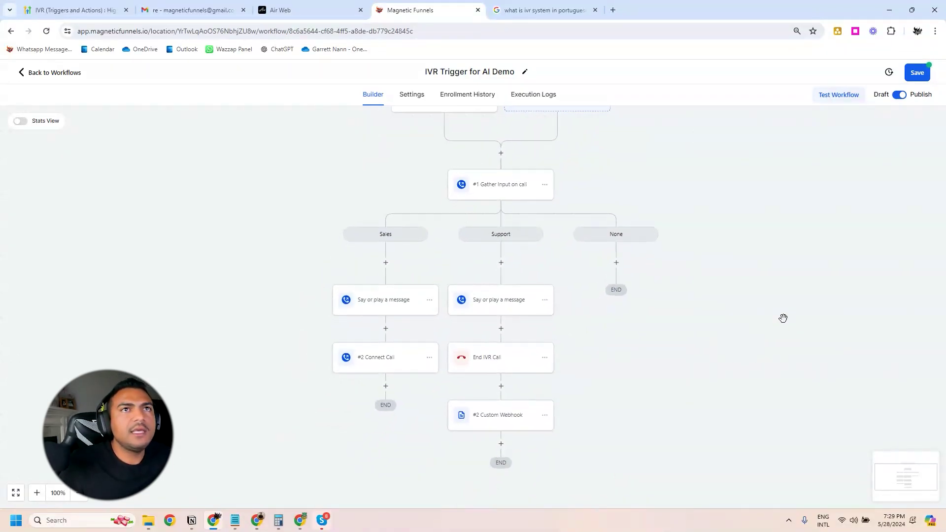
left_click(388, 360)
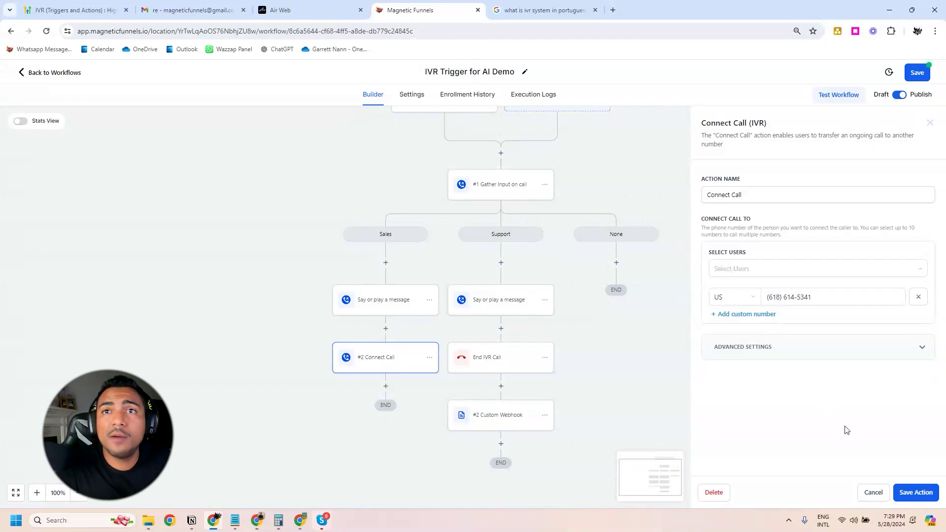
left_click(916, 492)
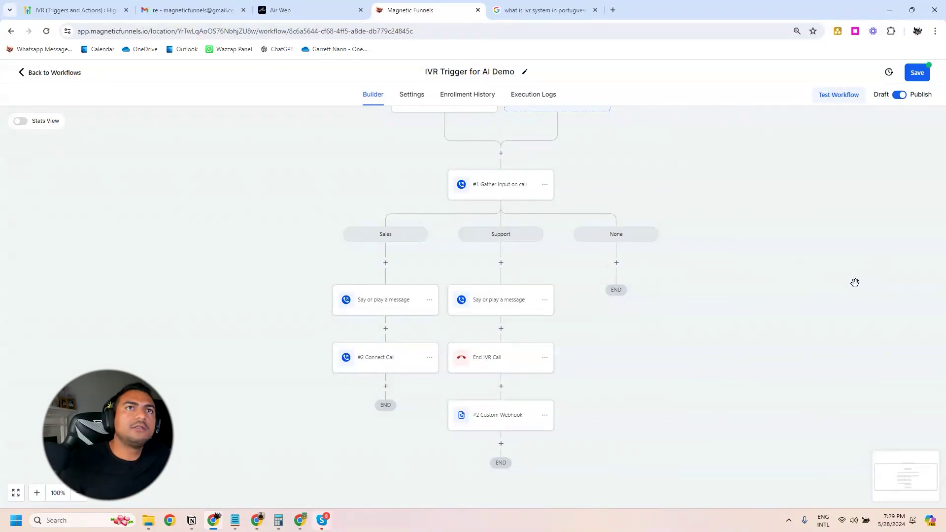